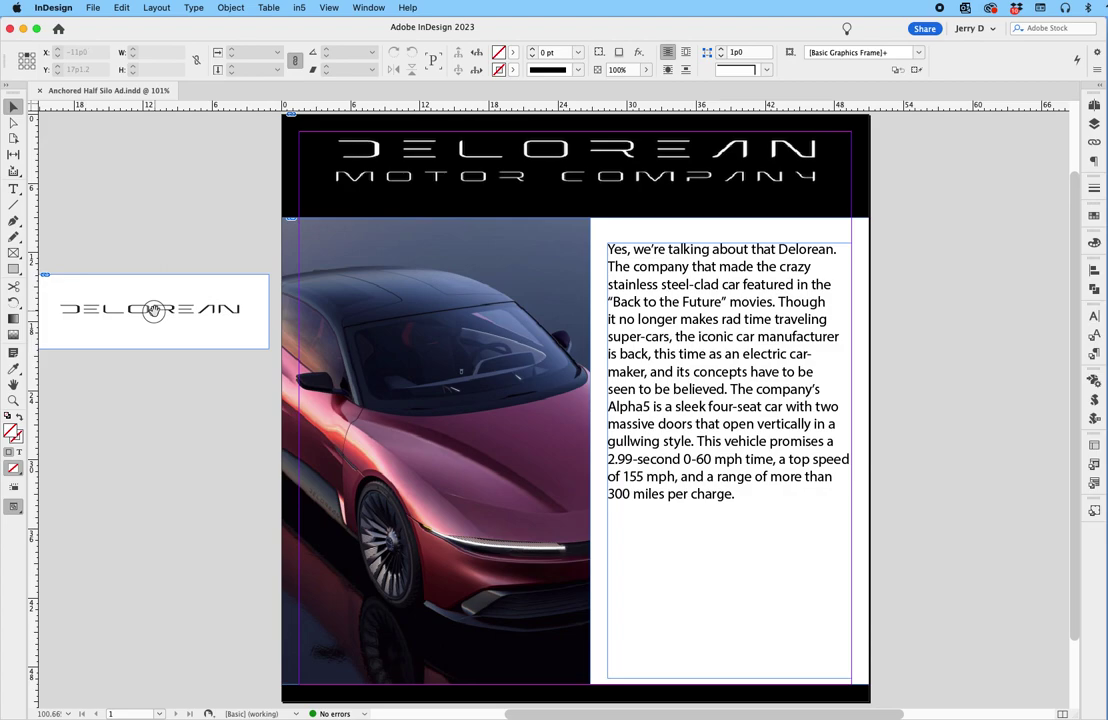
Open the placed Delorean logo's original artwork in Illustrator, copy all of it, close the file and return to InDesign
alt+double_click(153, 310)
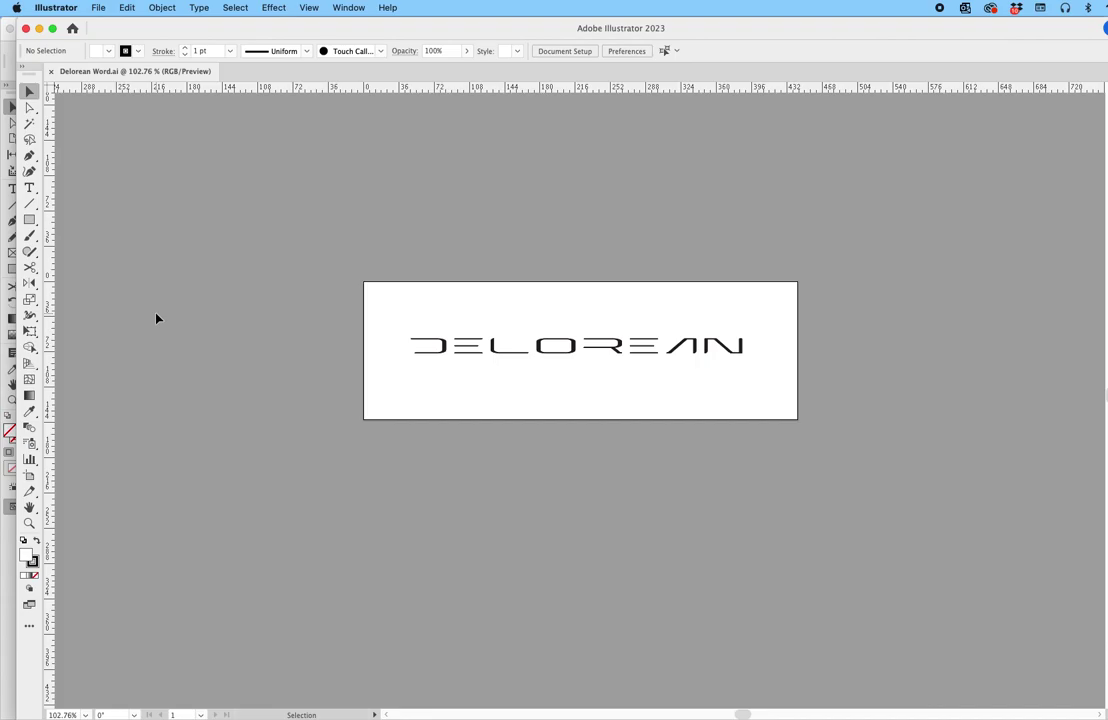
key(super+a)
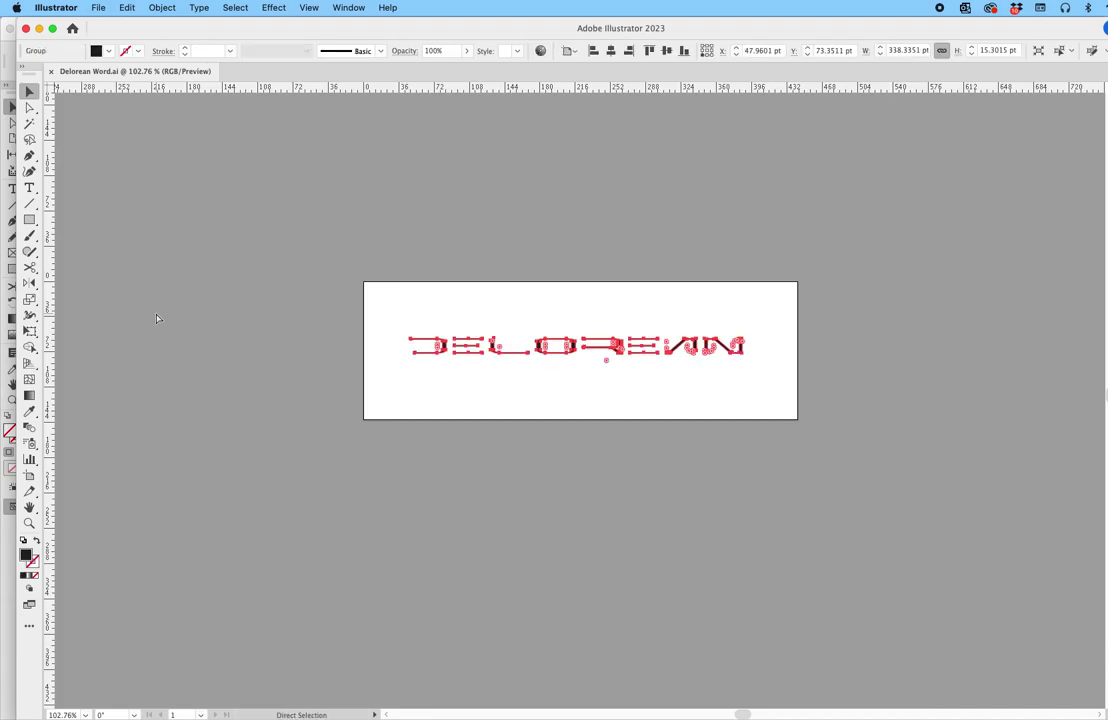
key(super+w)
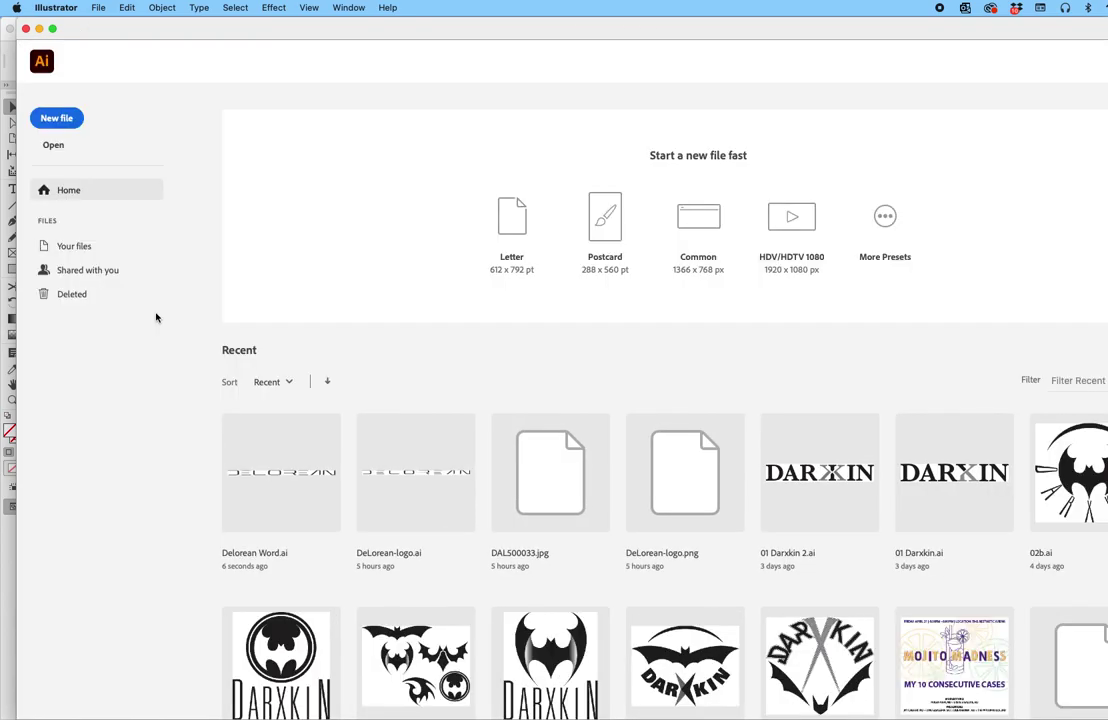
key(super+Tab)
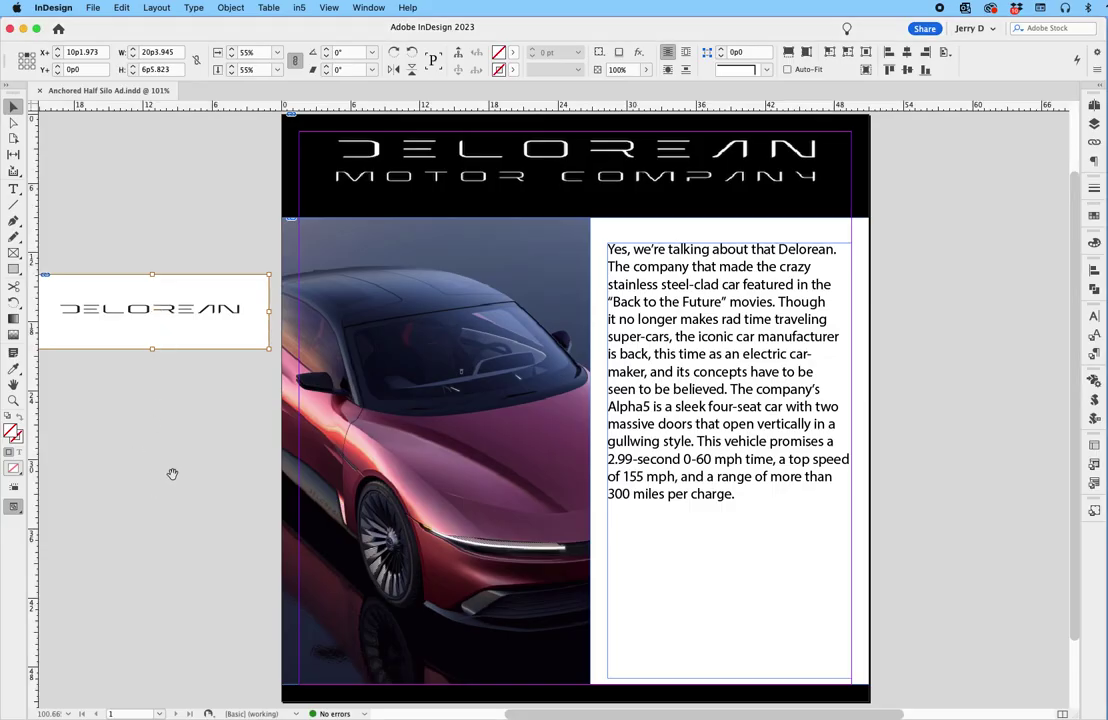
Paste the Delorean logo artwork onto the page, scale it to 60%, and cut it back to the clipboard
key(super+v)
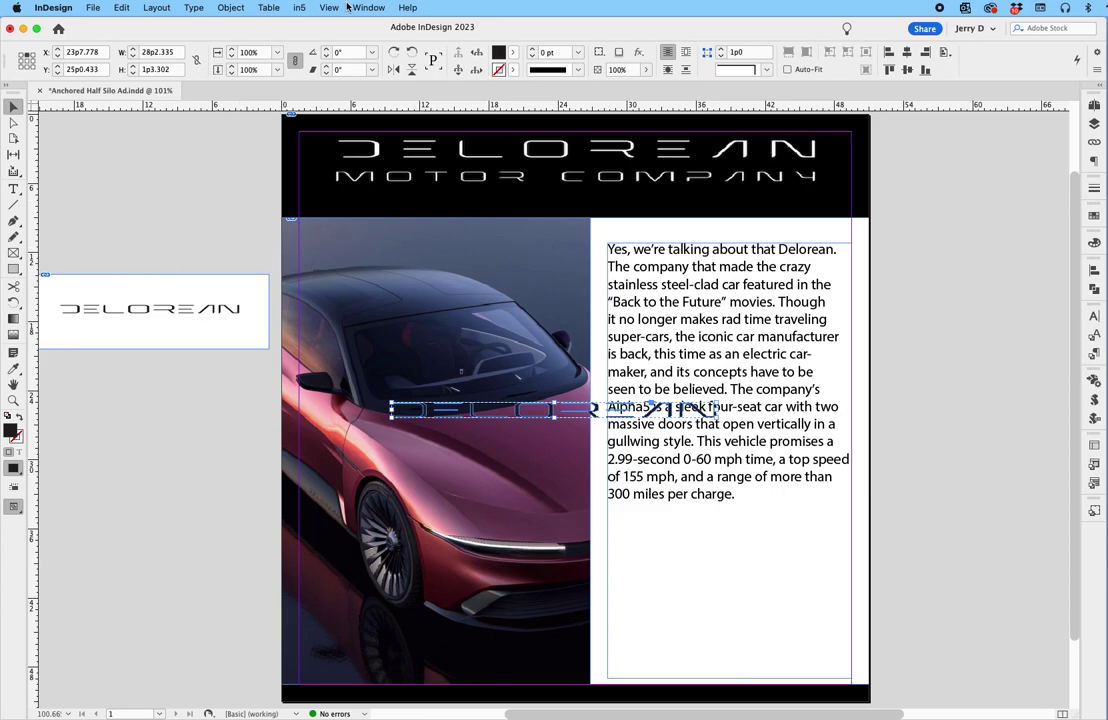
click(250, 70)
text(60)
key(Return)
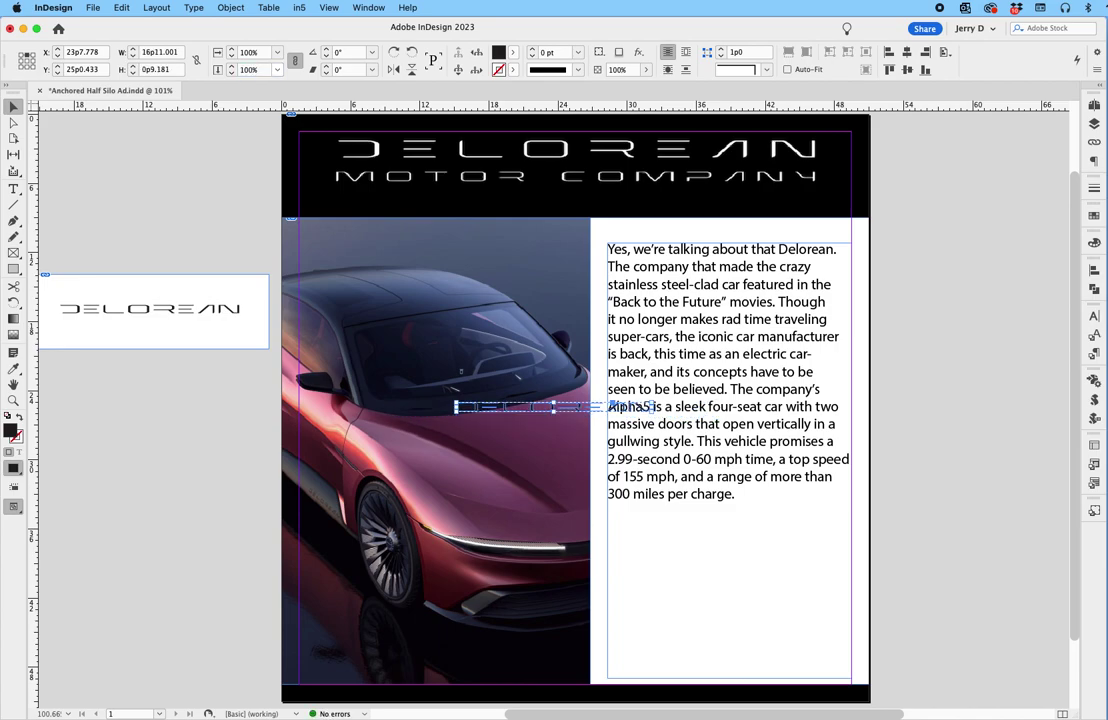
key(Delete)
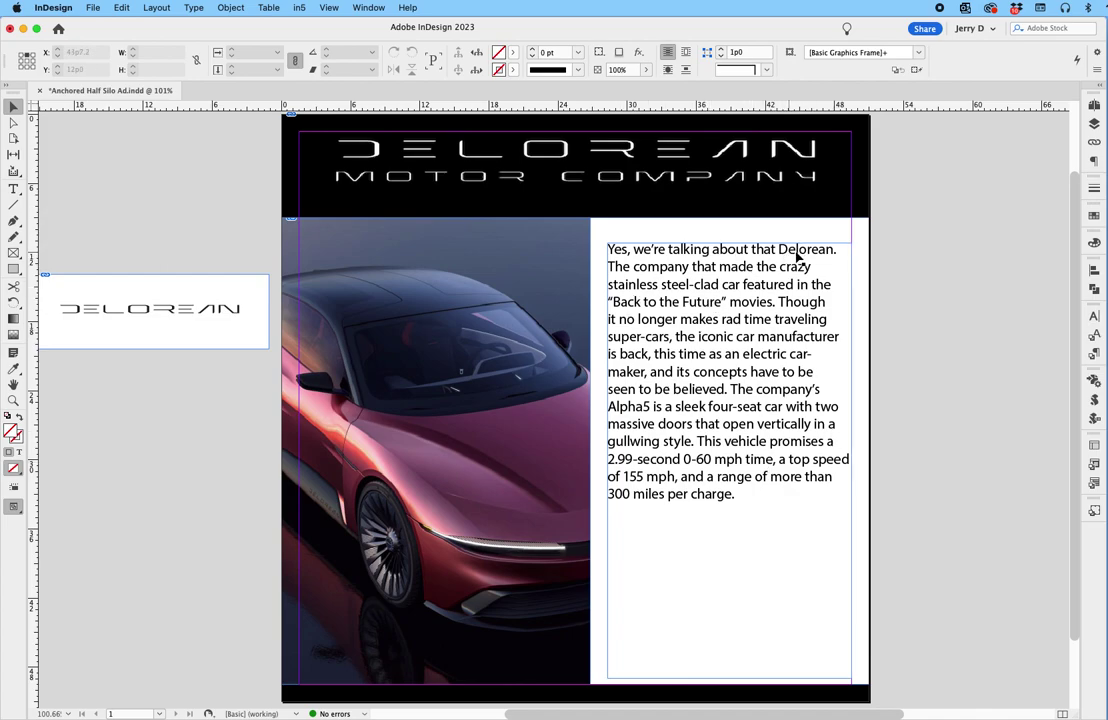
Replace the word "Delorean" in the first sentence of the body text with the copied logo as an inline graphic
double_click(795, 257)
double_click(795, 250)
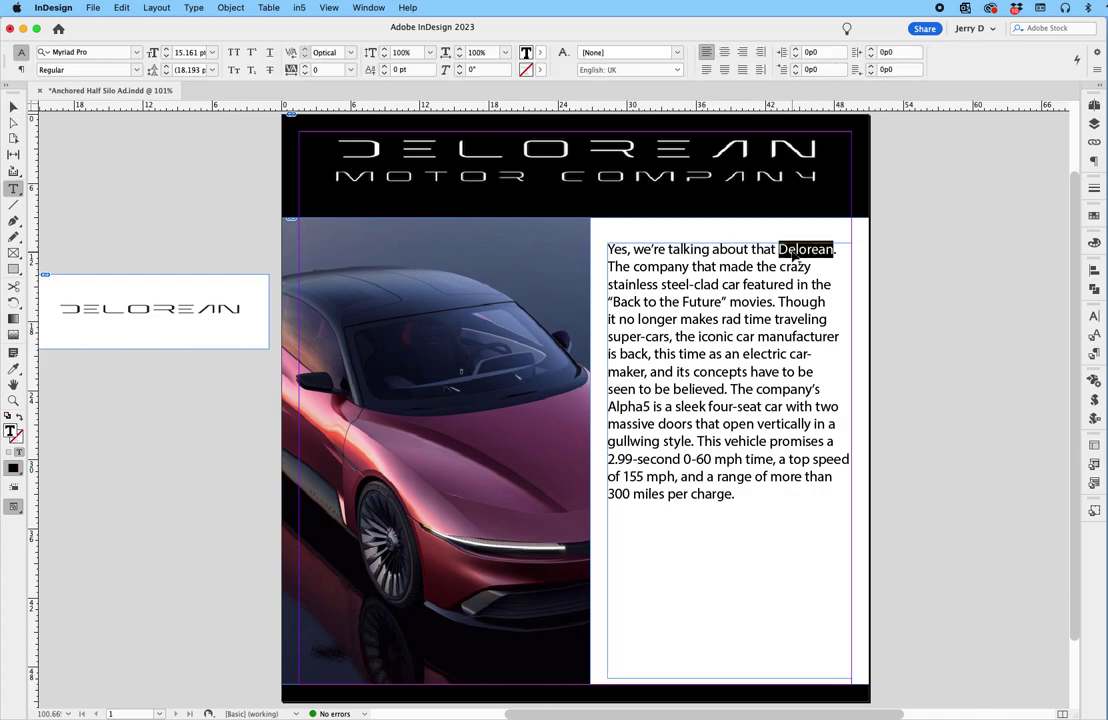
key(super+v)
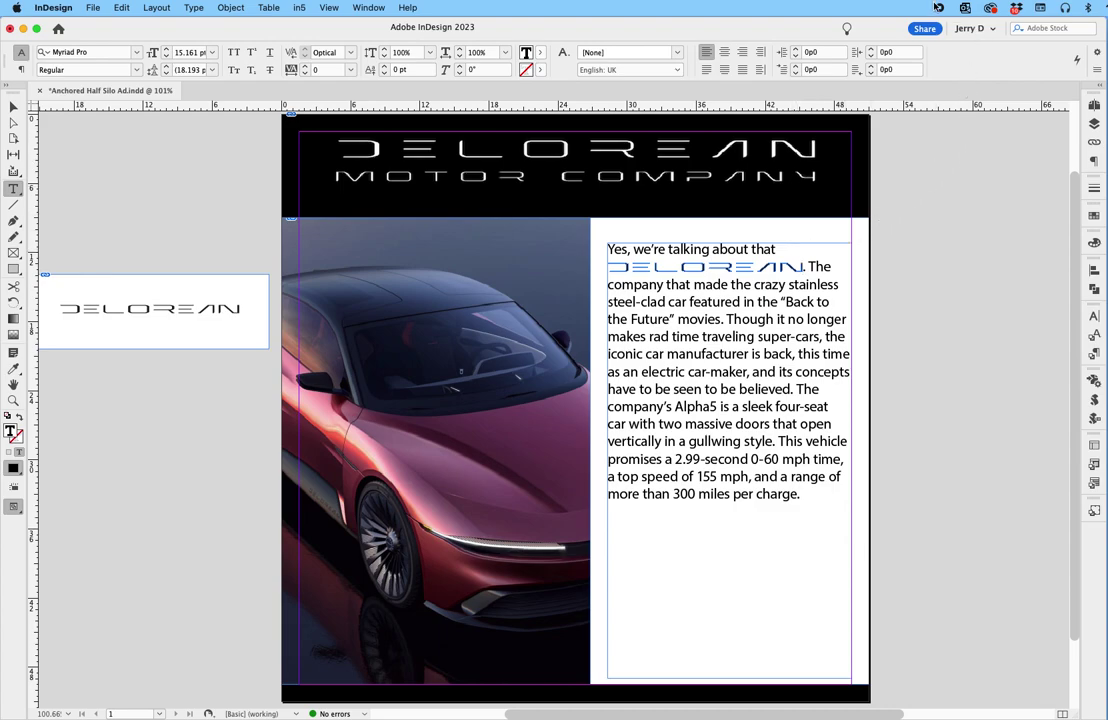
key(Escape)
Preview the cropped-out part of the car photo beyond its frame without moving the image
scroll(836, 277, right, 1)
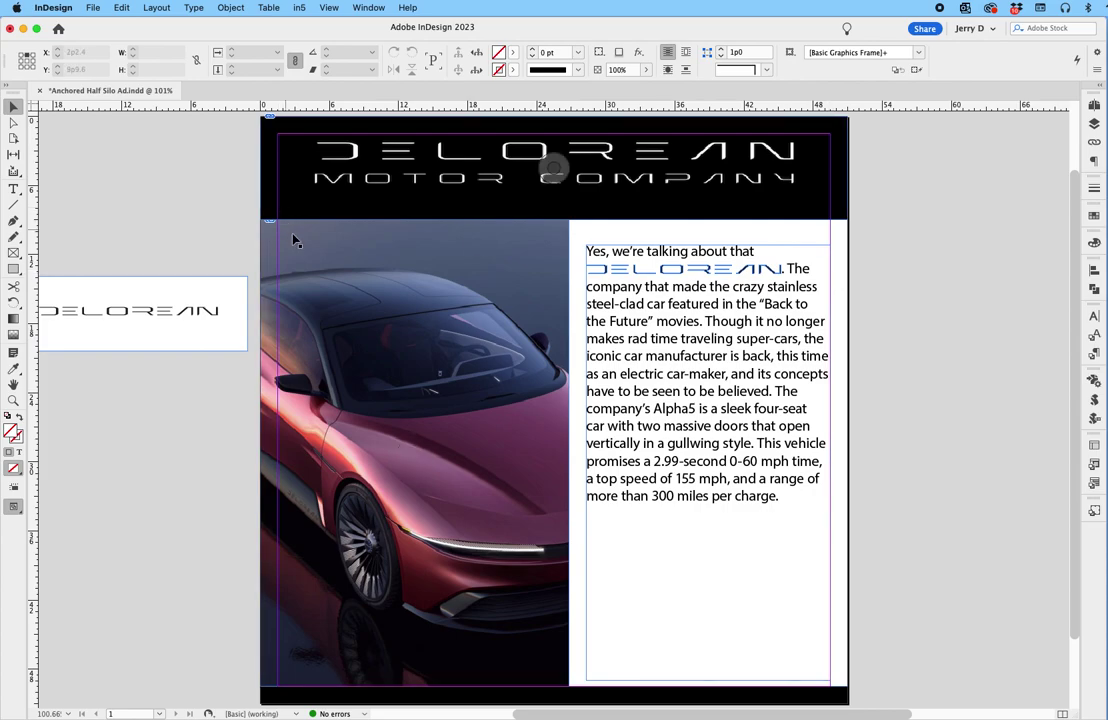
click(14, 123)
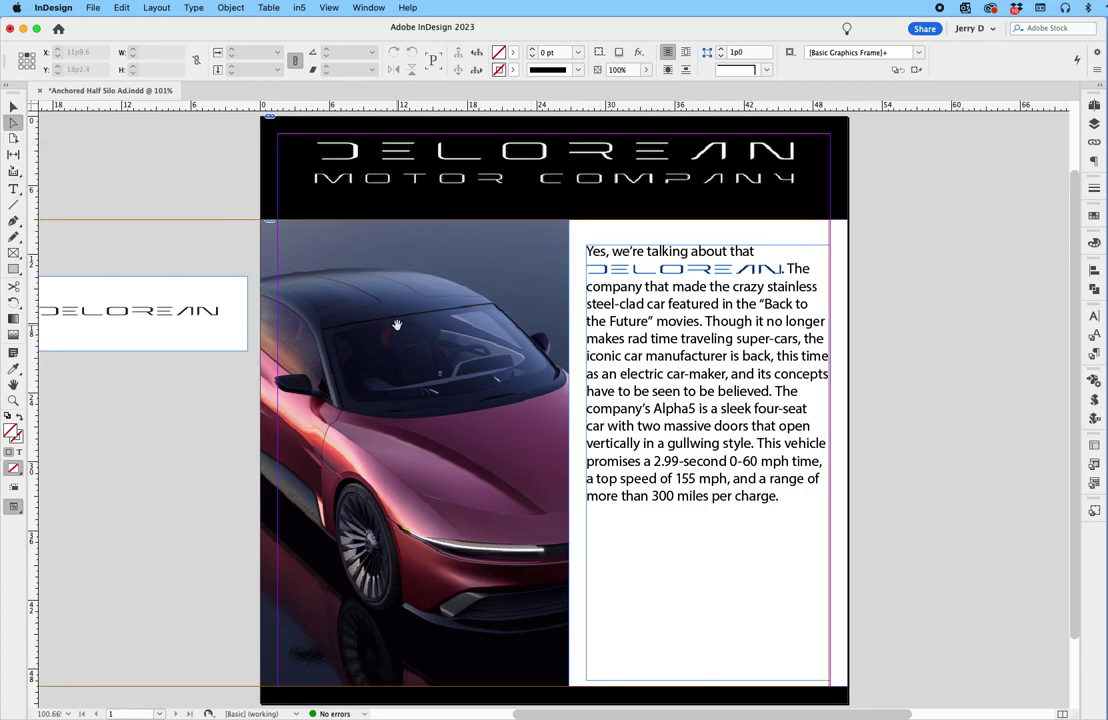
drag(397, 325, 398, 331)
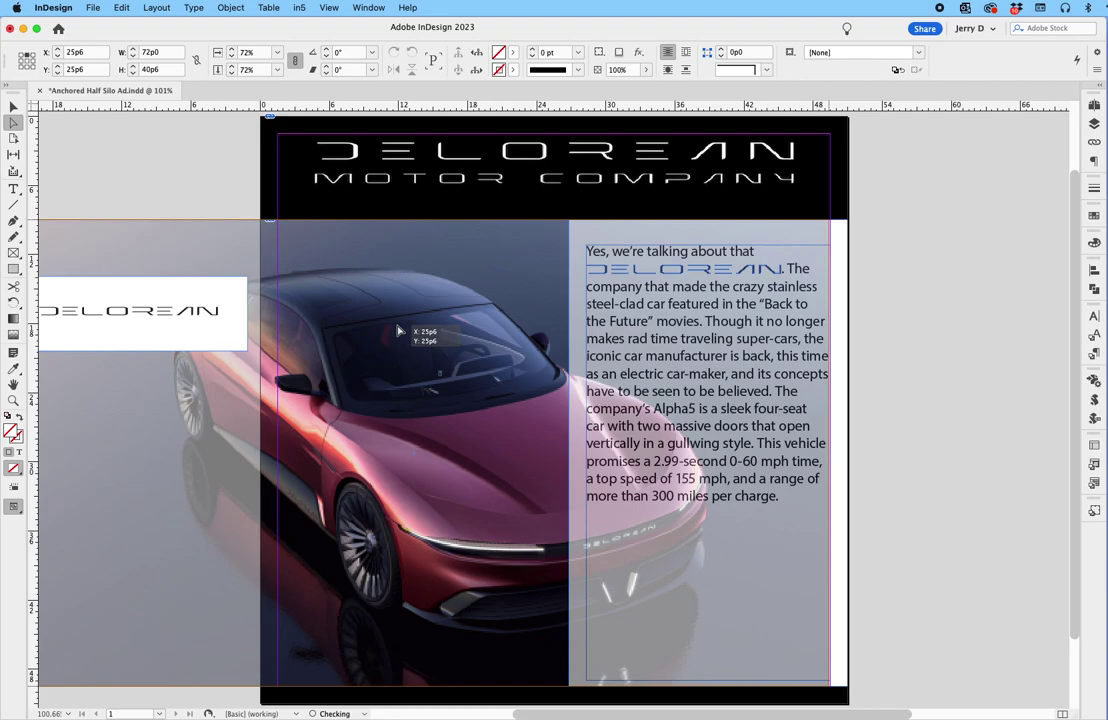
drag(397, 331, 397, 325)
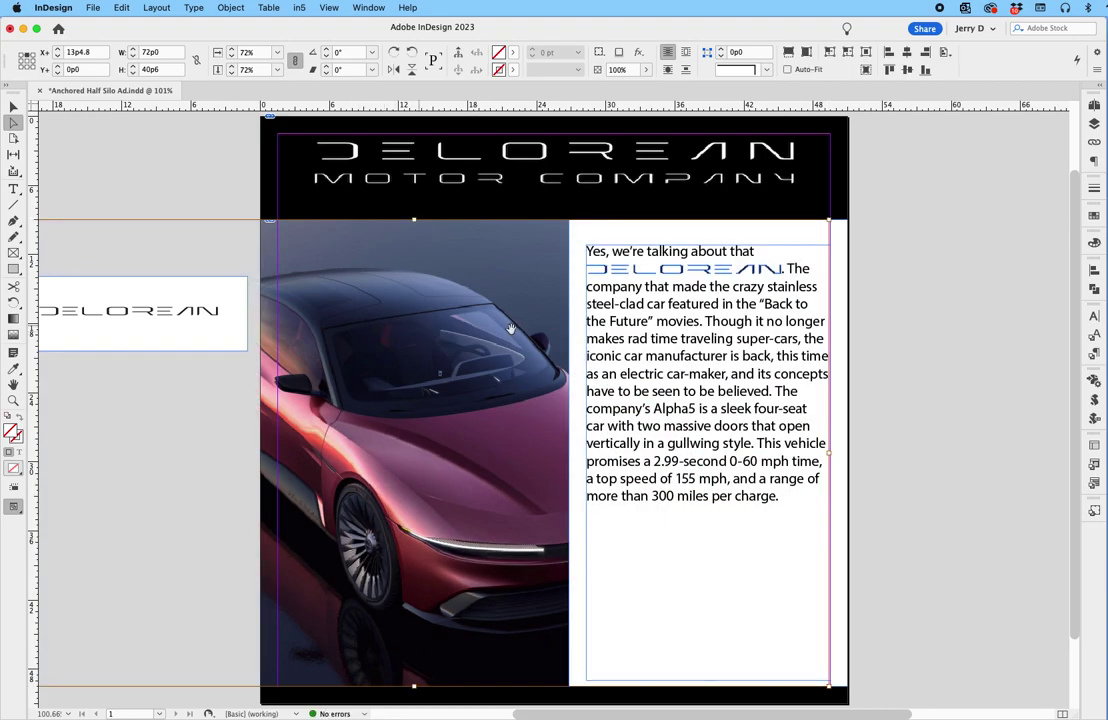
click(871, 391)
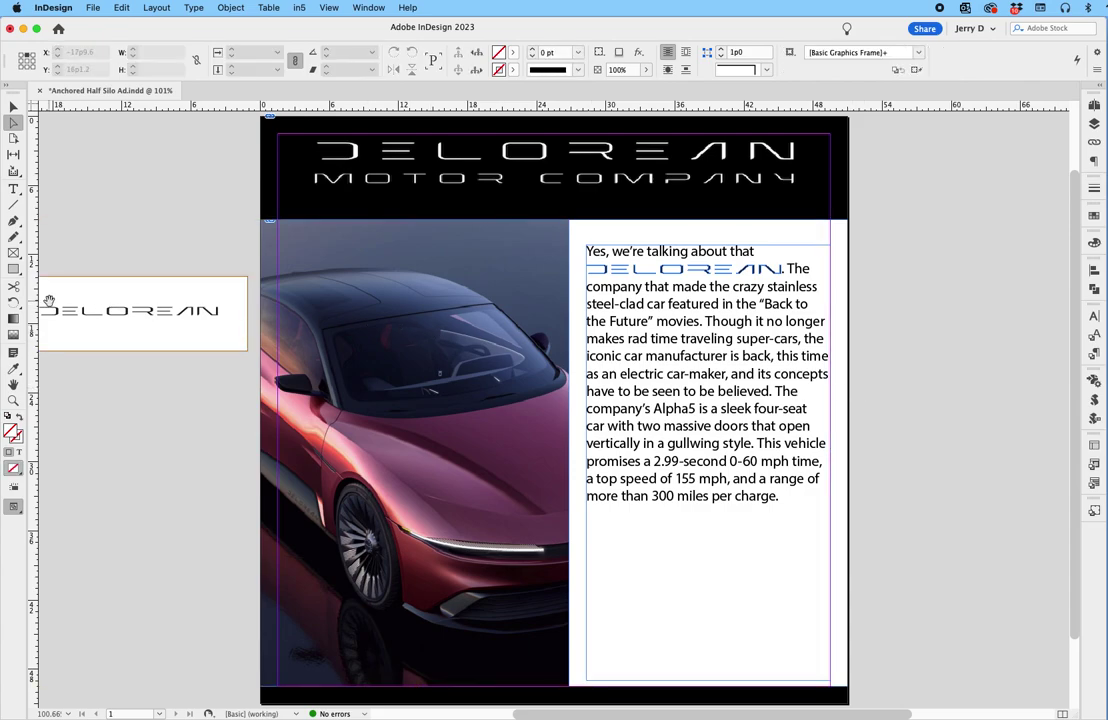
Place a vertical guide along the car frame's right edge at 26p9.6 and widen the frame to about 42p3.6
drag(33, 262, 569, 227)
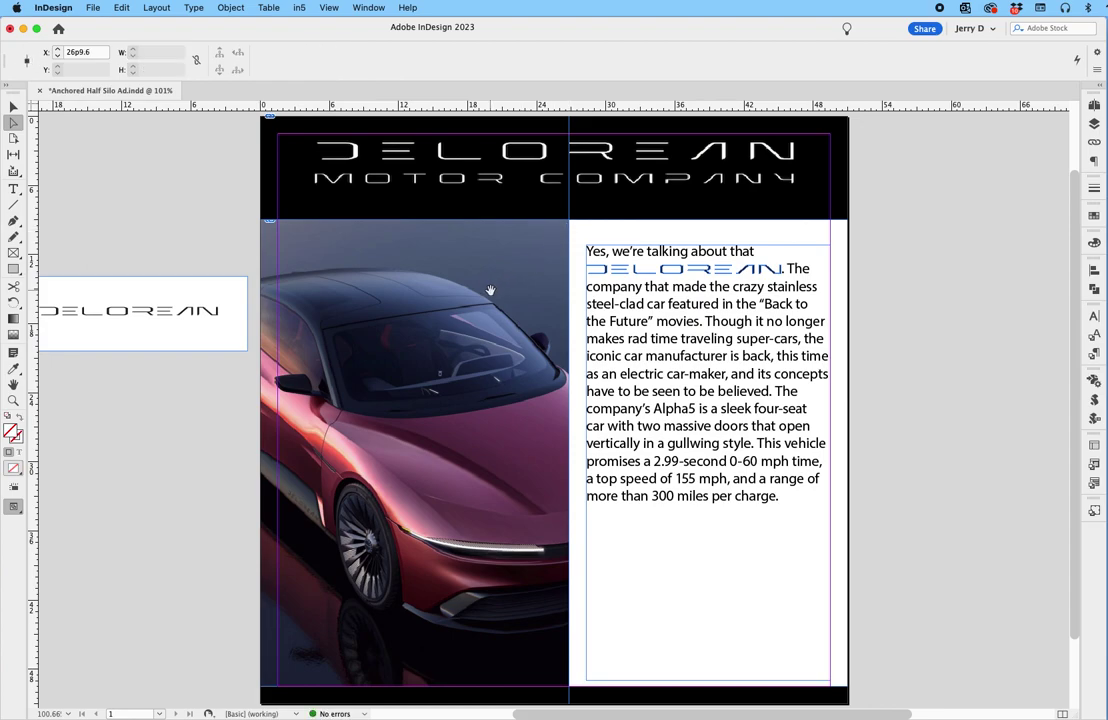
click(911, 351)
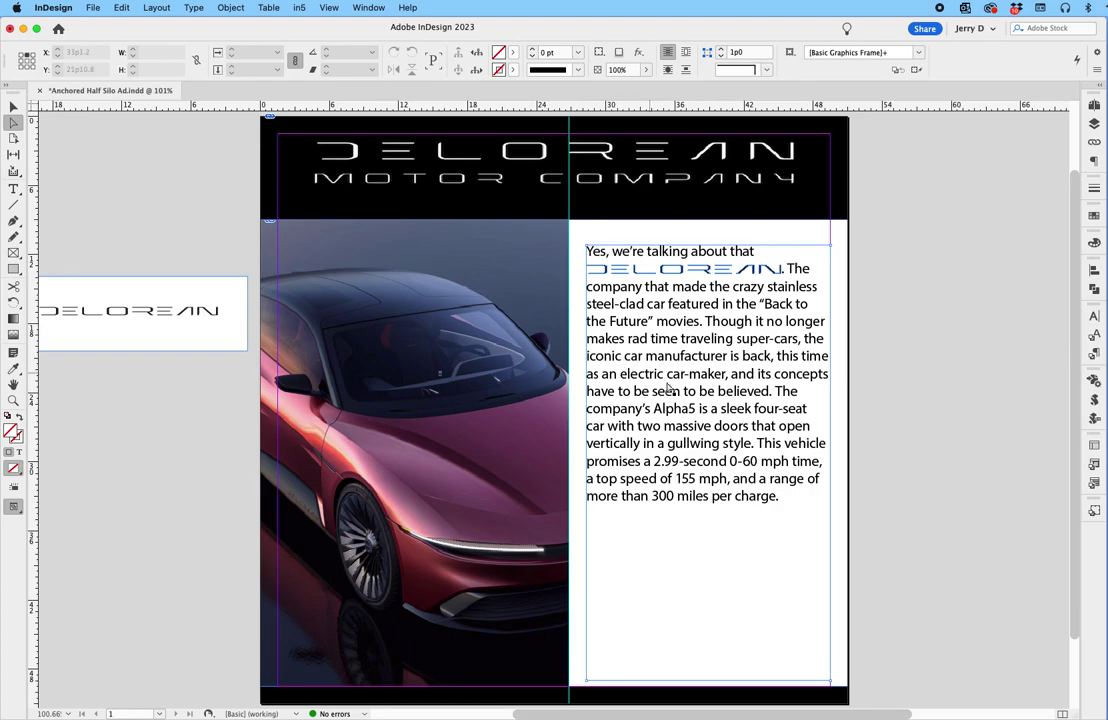
click(14, 107)
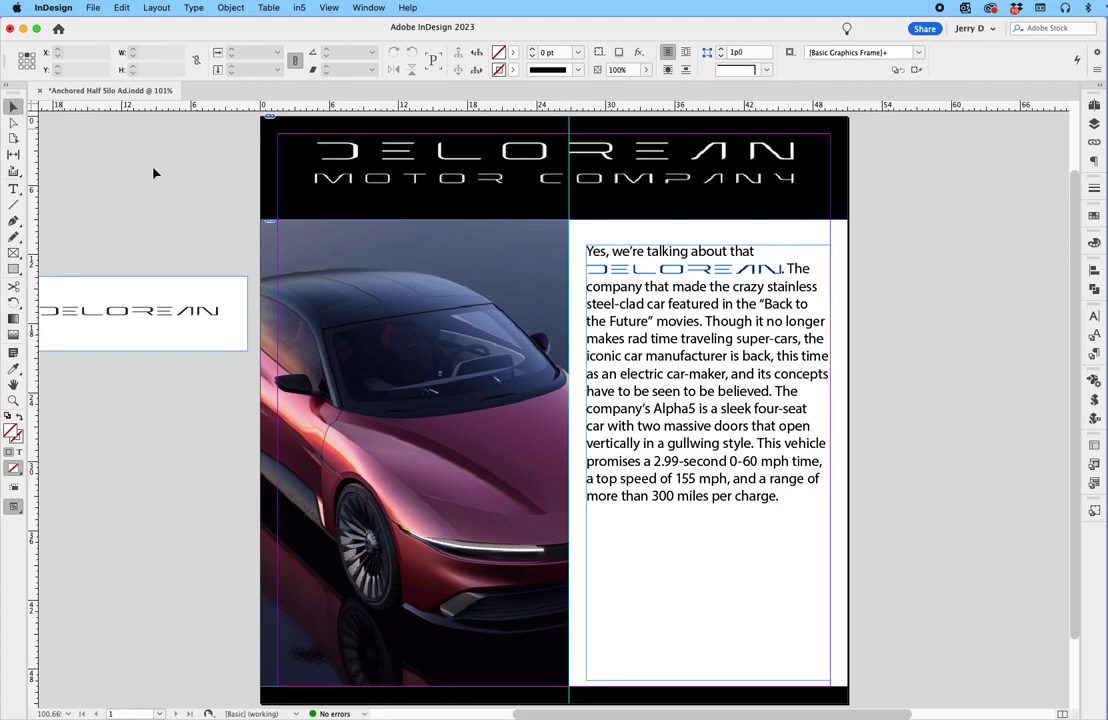
click(470, 242)
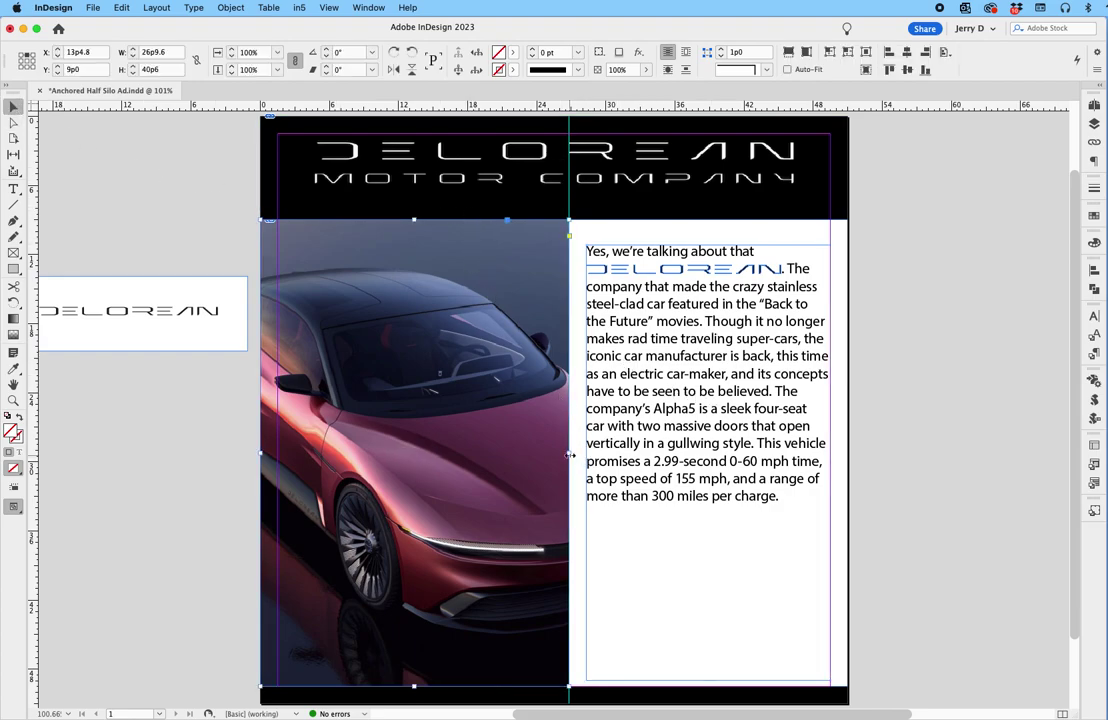
drag(569, 453, 741, 449)
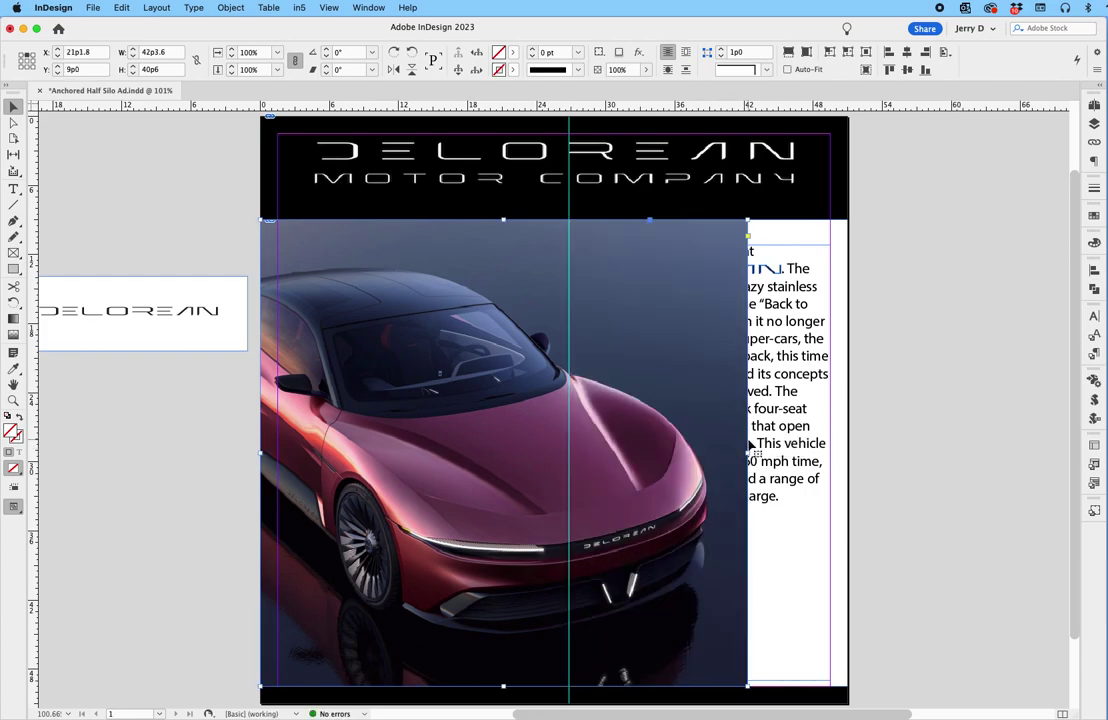
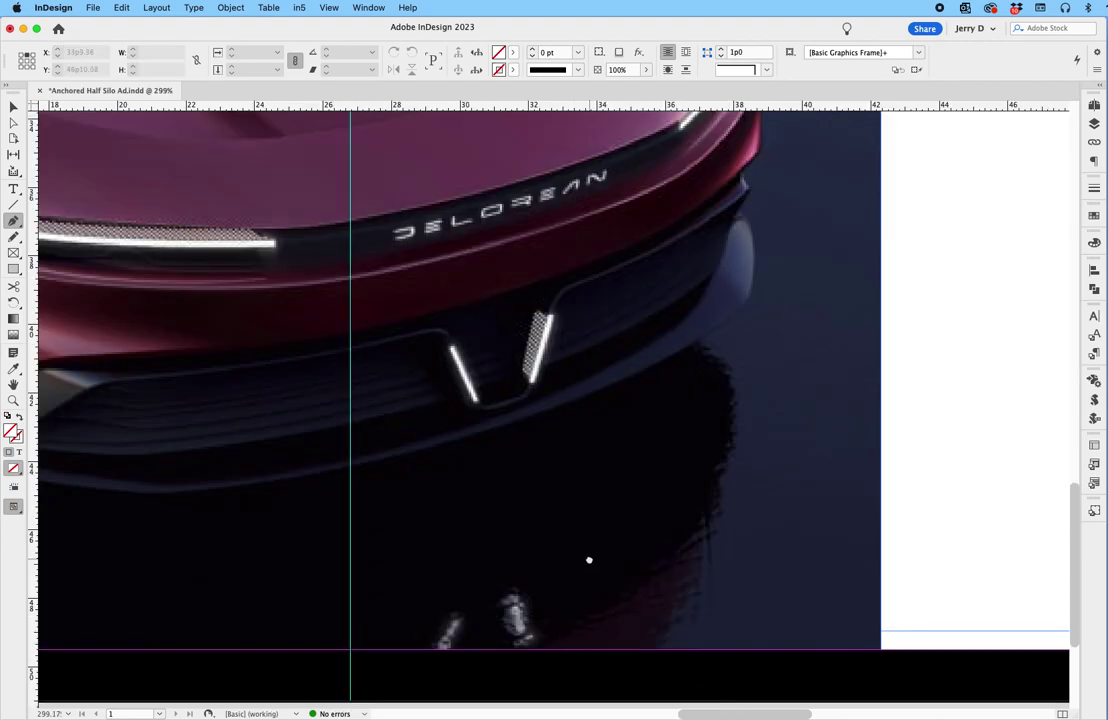
Start a Pen path on the guide at the page's bottom edge, run it up to the bumper, and curve it along the bumper's lower edge
drag(588, 561, 591, 520)
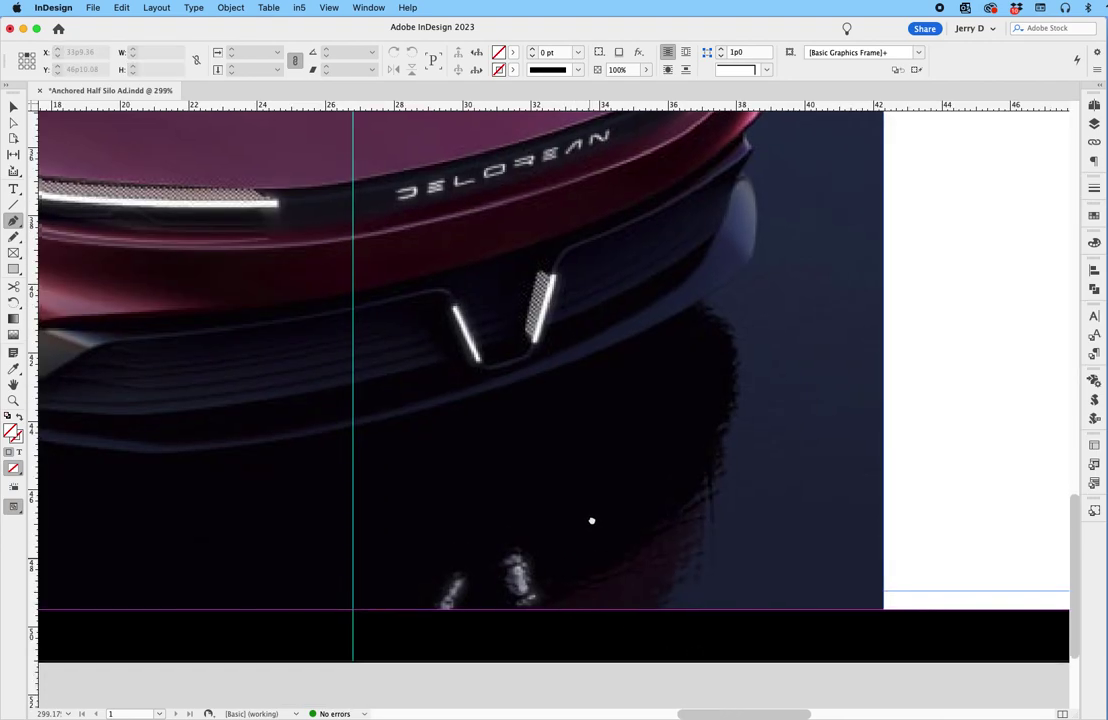
click(353, 664)
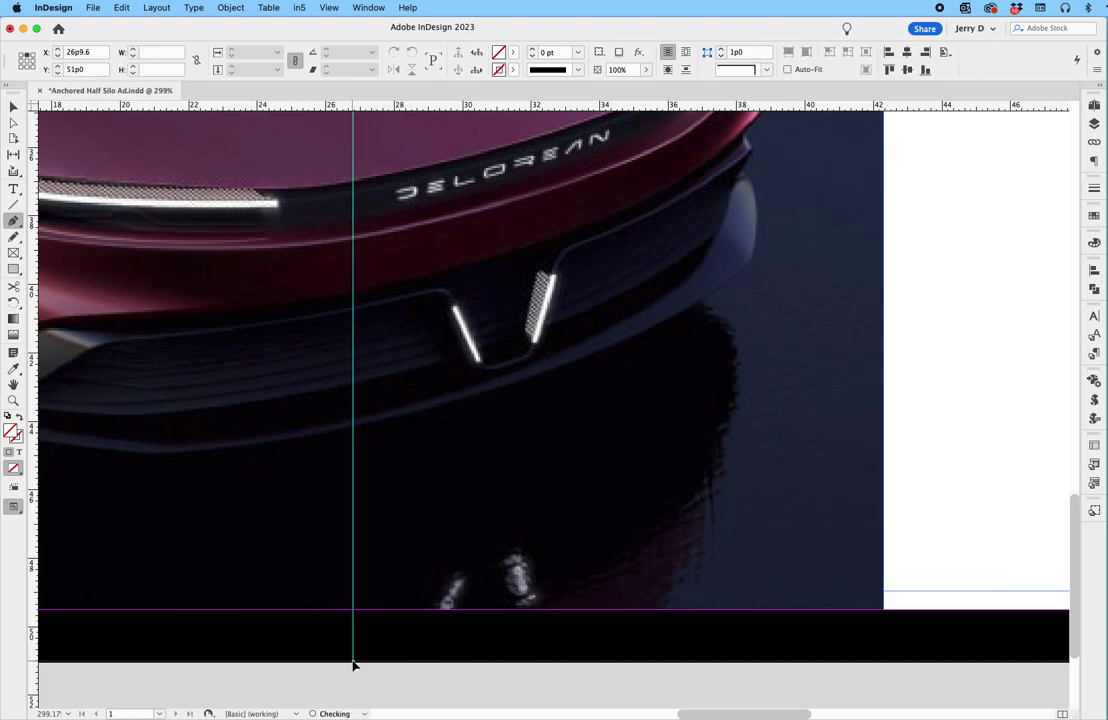
click(353, 433)
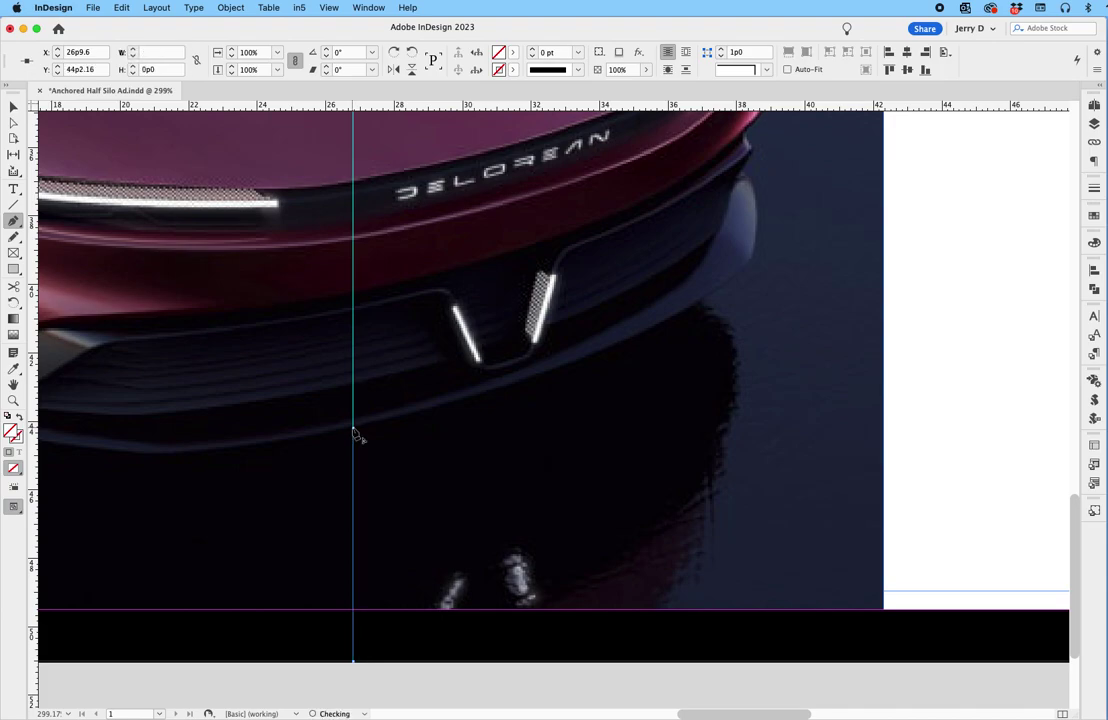
drag(353, 430, 386, 419)
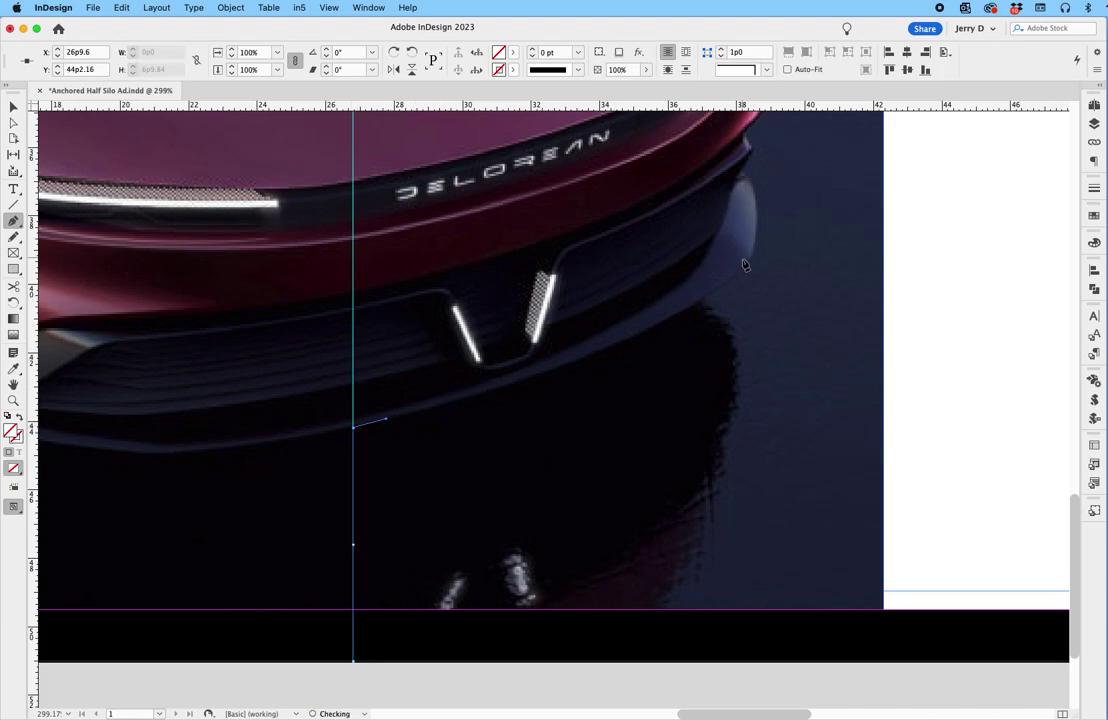
click(749, 262)
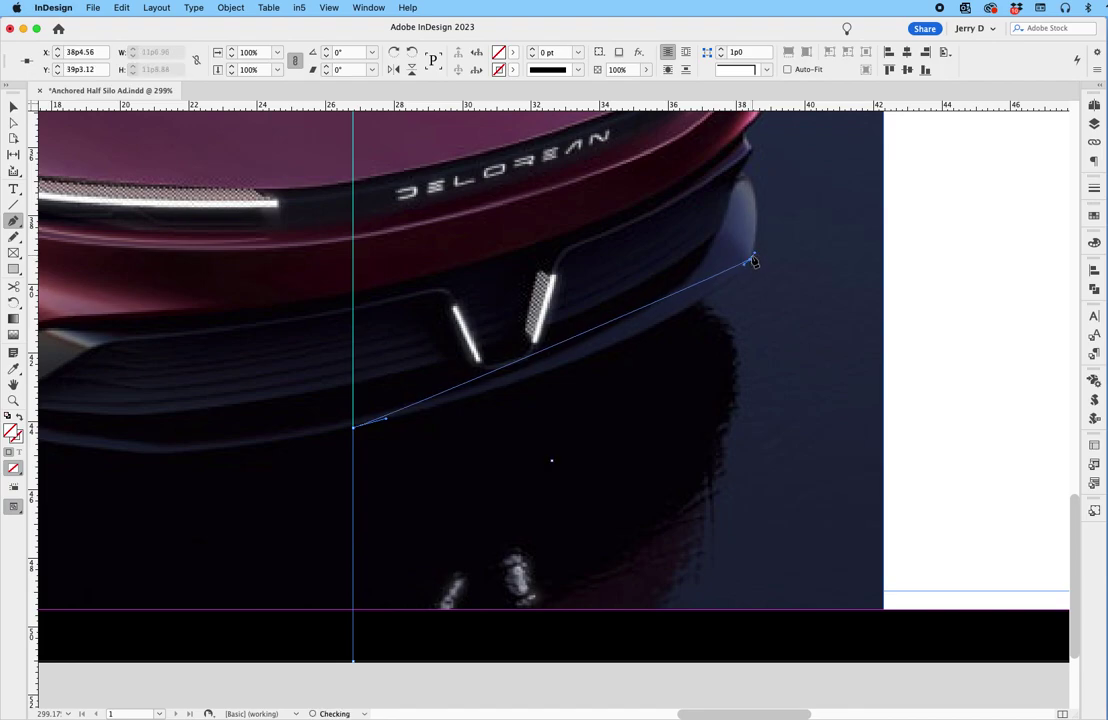
drag(749, 262, 704, 331)
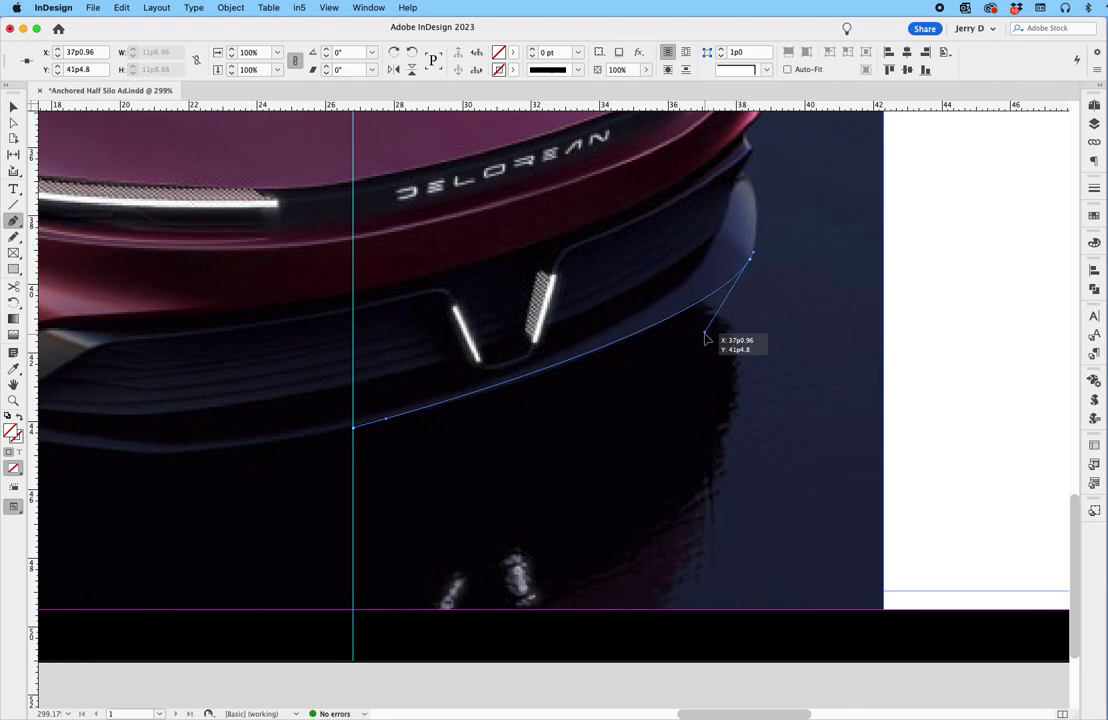
Continue the Pen path around the bumper's outer corner and up the car's front side to beside the headlight
click(745, 172)
drag(728, 162, 718, 142)
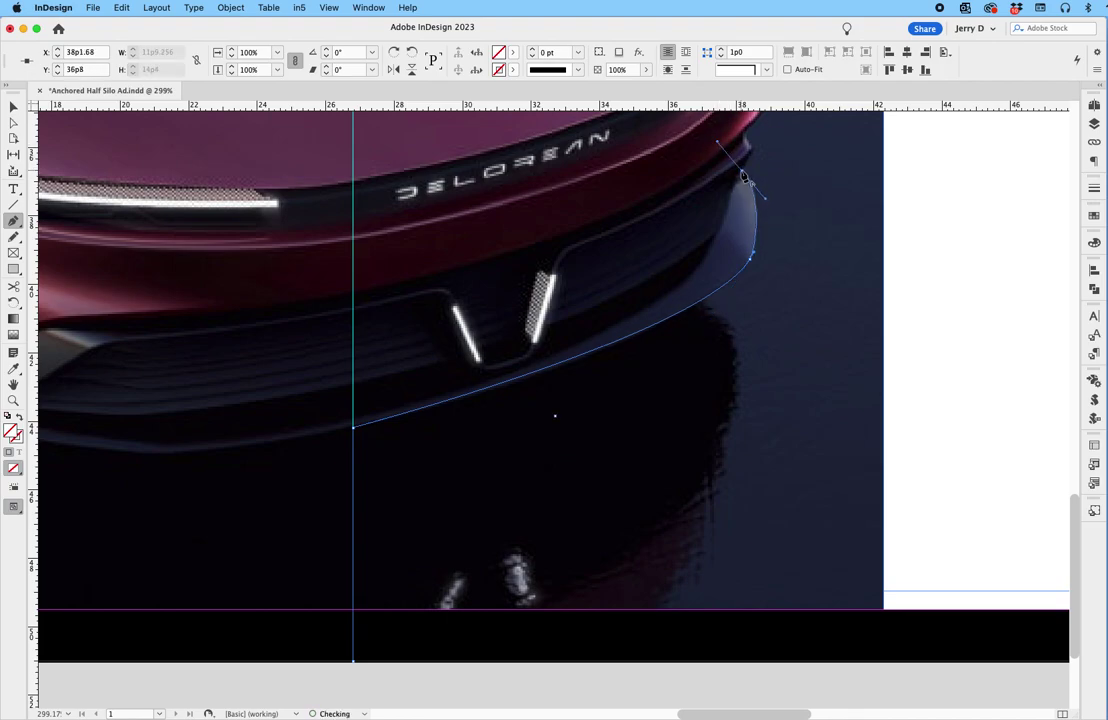
click(743, 173)
drag(745, 137, 731, 352)
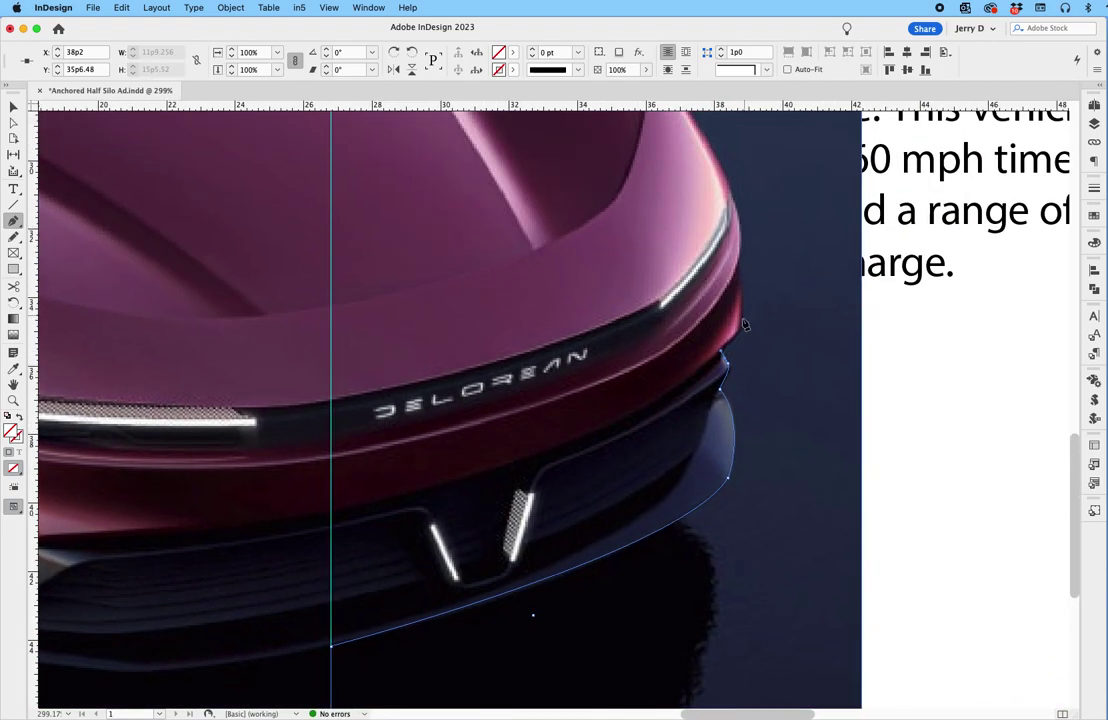
click(741, 323)
click(741, 272)
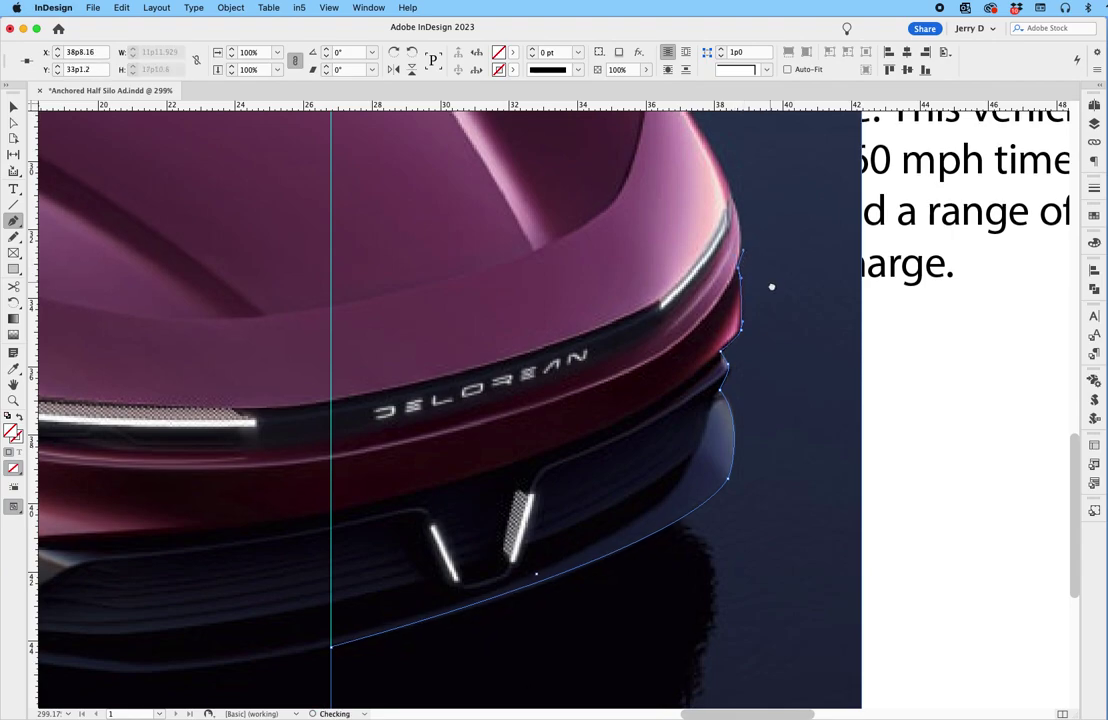
drag(772, 284, 810, 397)
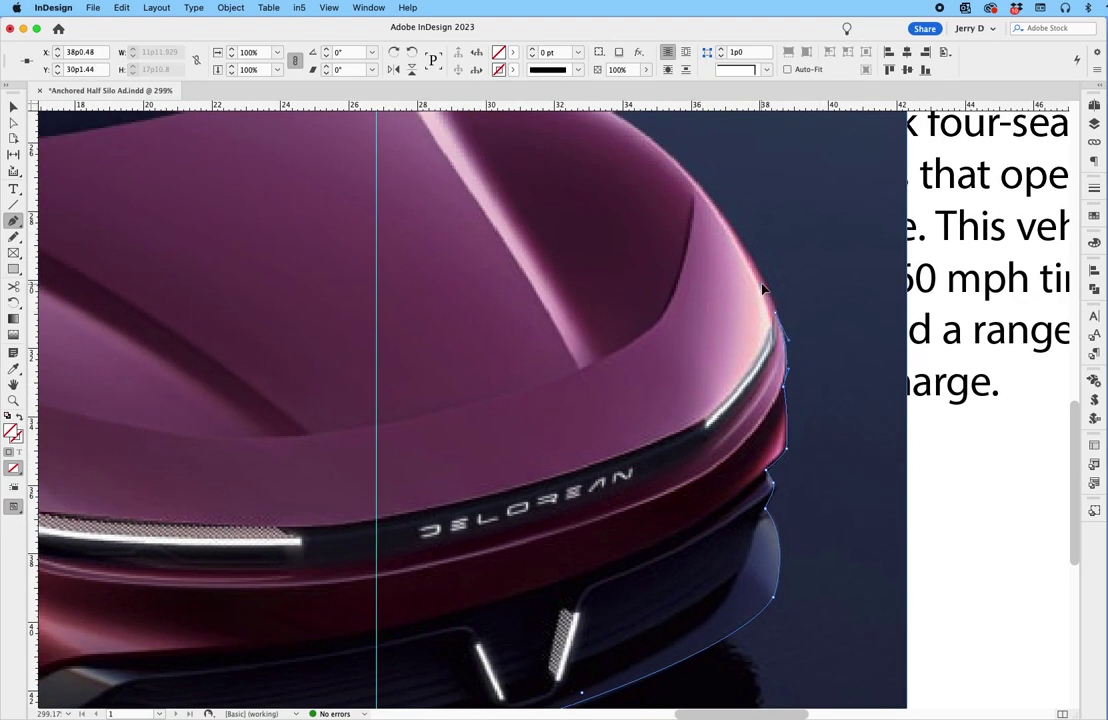
Trace the fender's outer curve back to the guide at 26p9.6, 22p4 and adjust the direction handles to fit the edge
drag(794, 344, 835, 493)
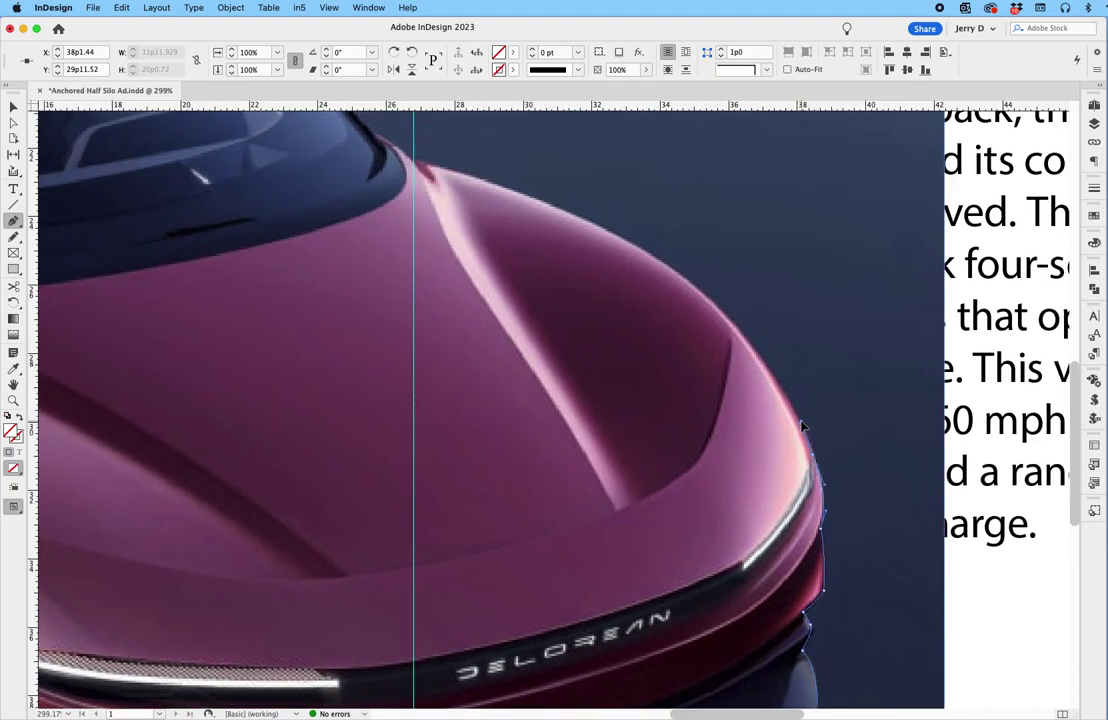
click(428, 168)
drag(432, 168, 640, 213)
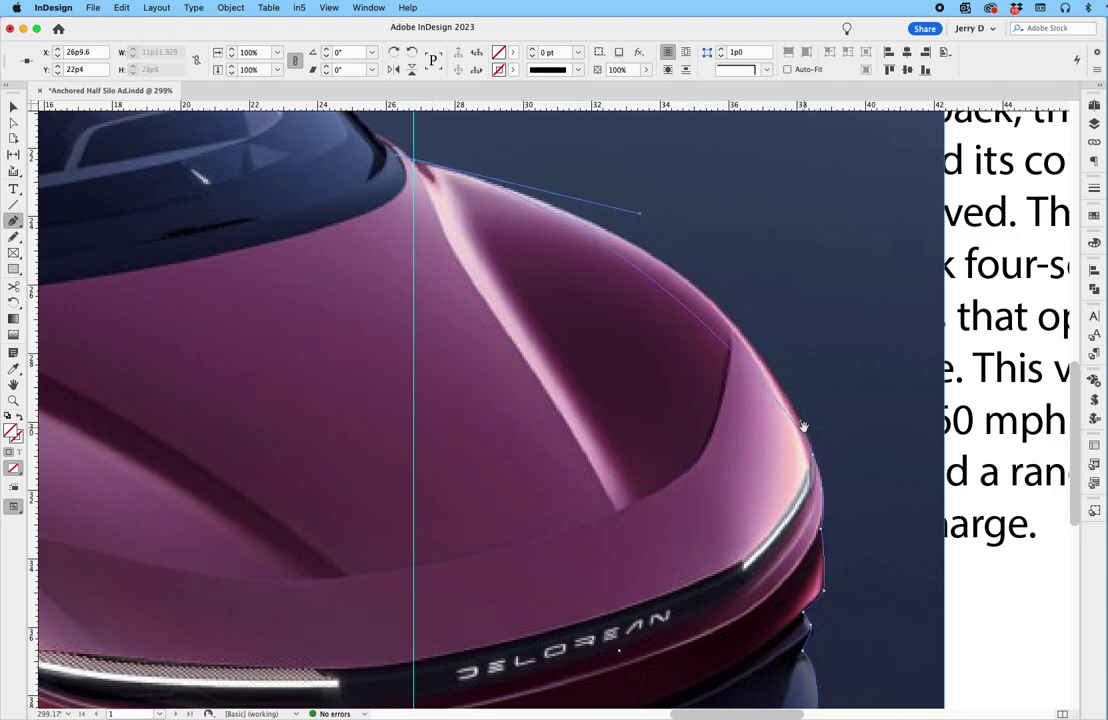
drag(803, 427, 764, 320)
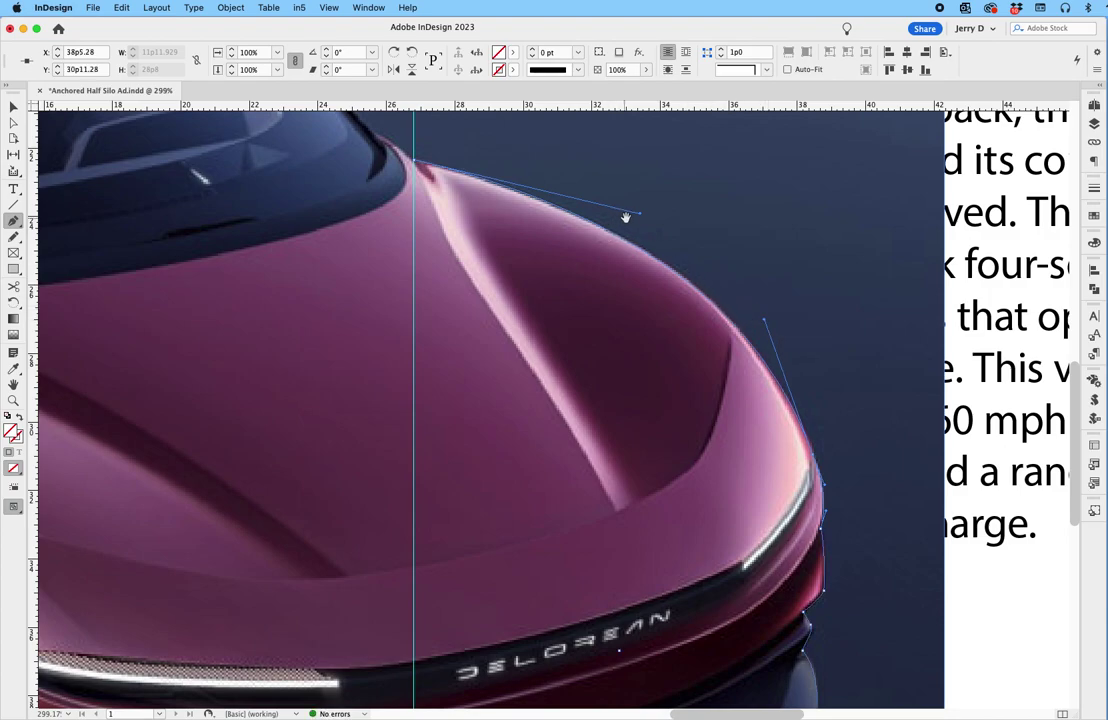
drag(640, 215, 636, 218)
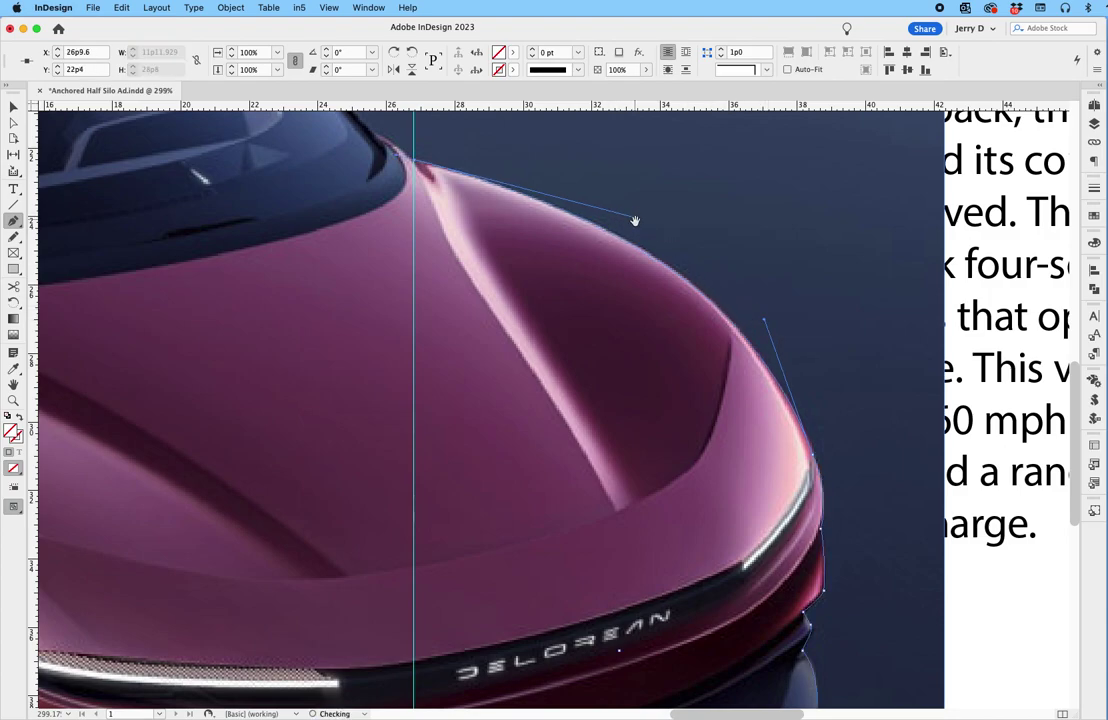
drag(576, 329, 756, 658)
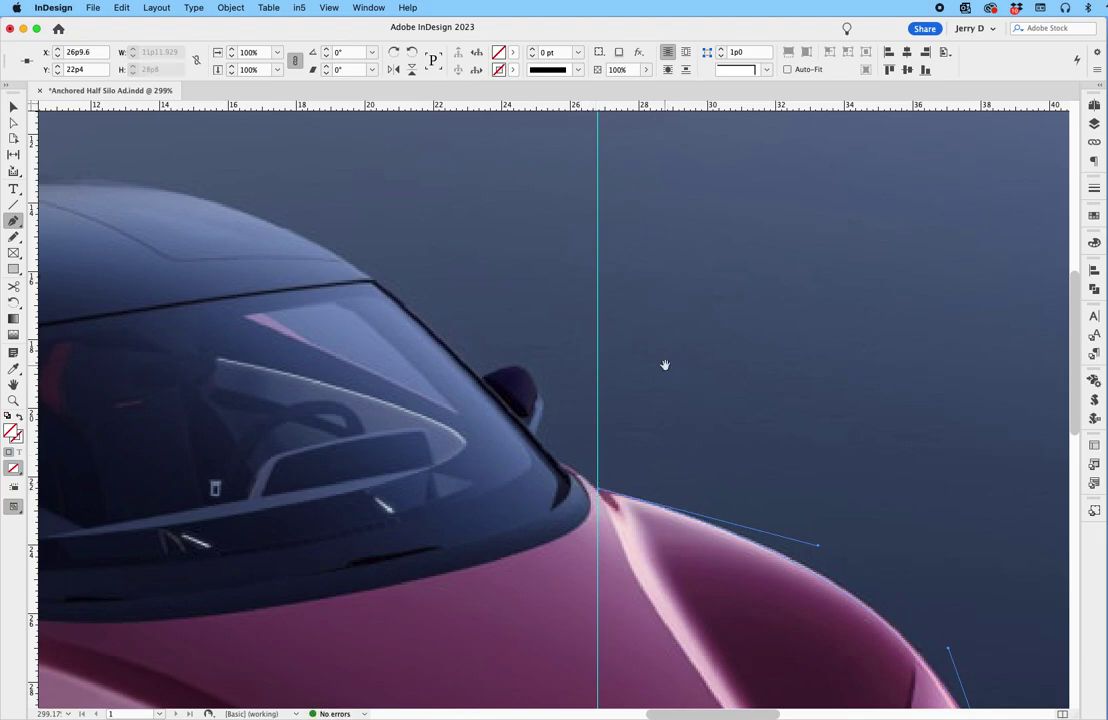
Close the Pen path through the guide at 9p0, the page's left edge at 9p0 and 51p0, and the start point at 26p9.6, 51p0
scroll(670, 368, up, 5)
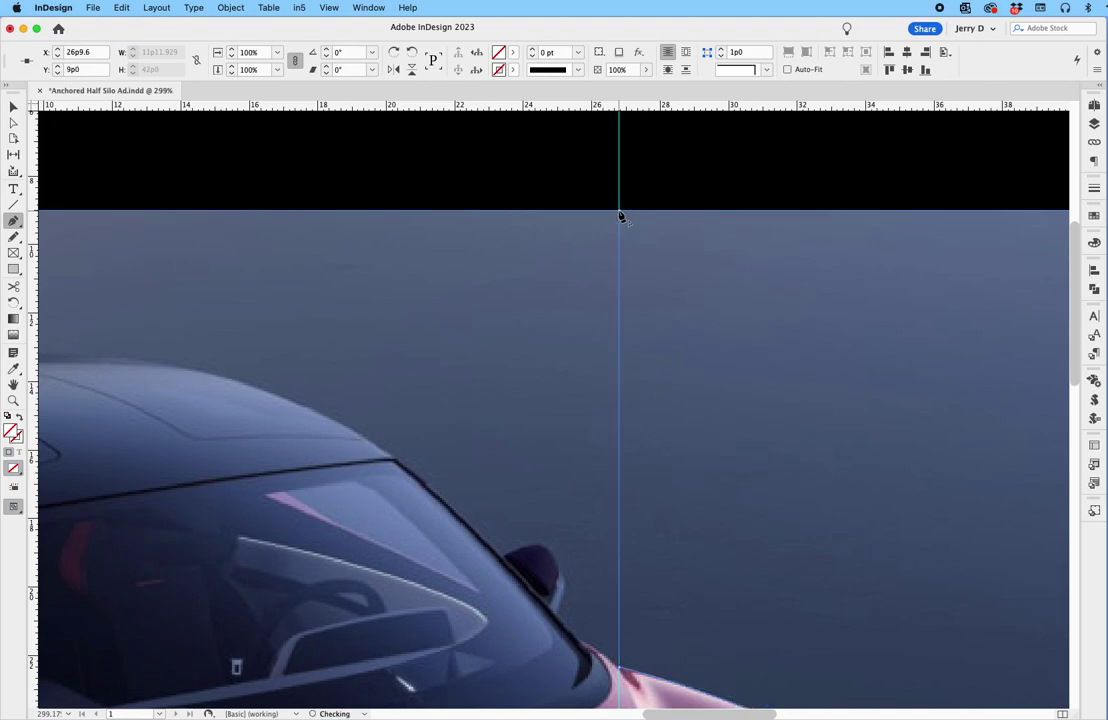
scroll(580, 249, left, 10)
scroll(580, 249, right, 10)
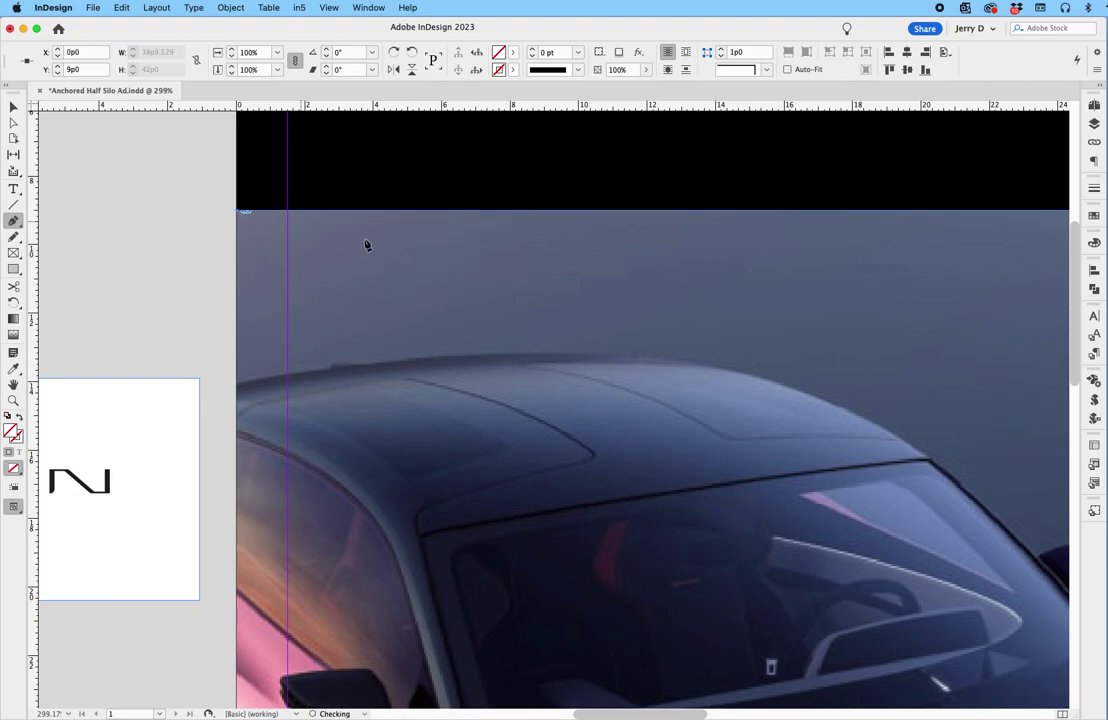
scroll(433, 411, down, 15)
scroll(433, 411, down, 2)
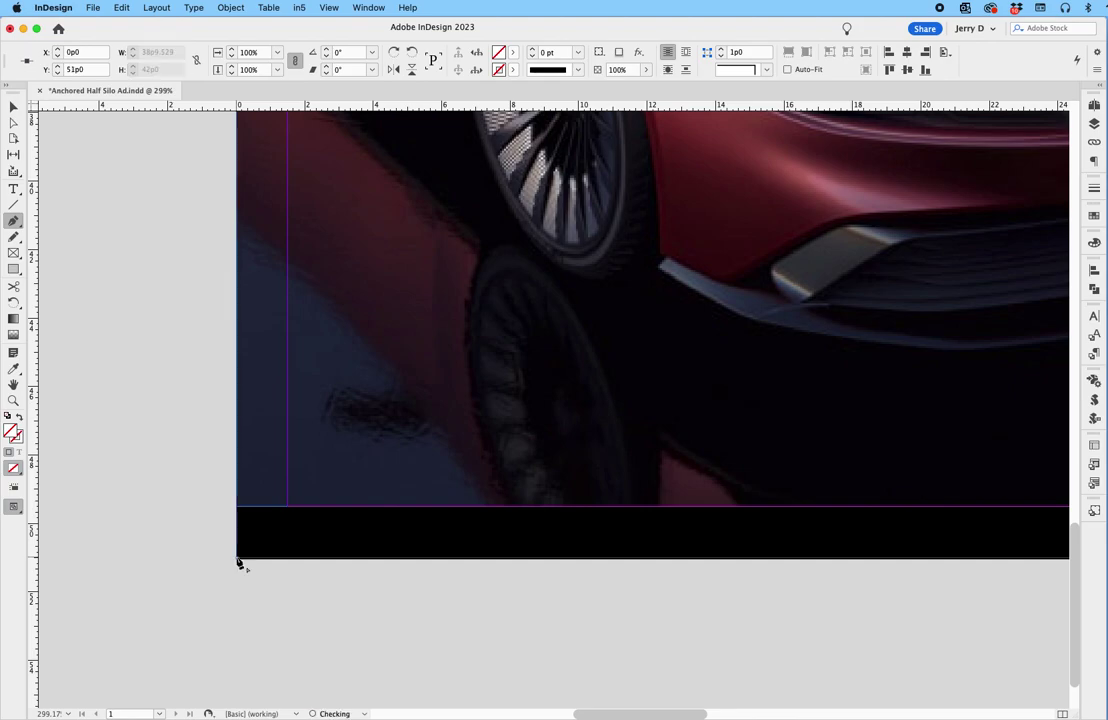
scroll(492, 542, right, 8)
scroll(489, 544, right, 1)
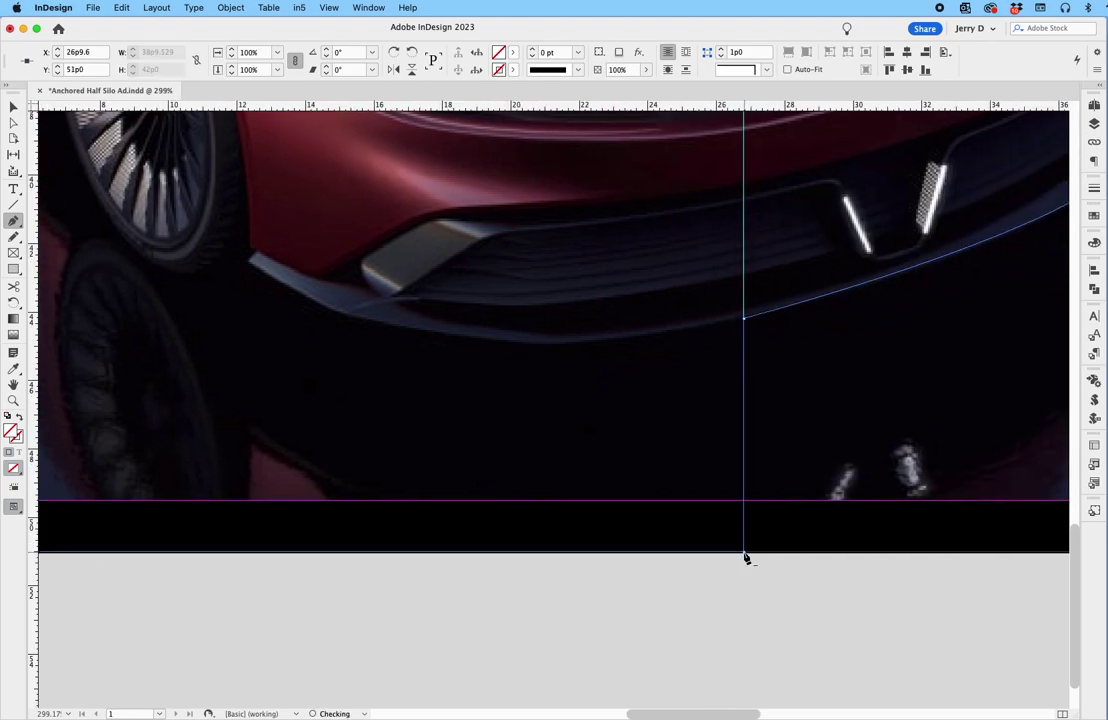
Fit the page in view, select the traced path and set its content type to Graphic
key(super+0)
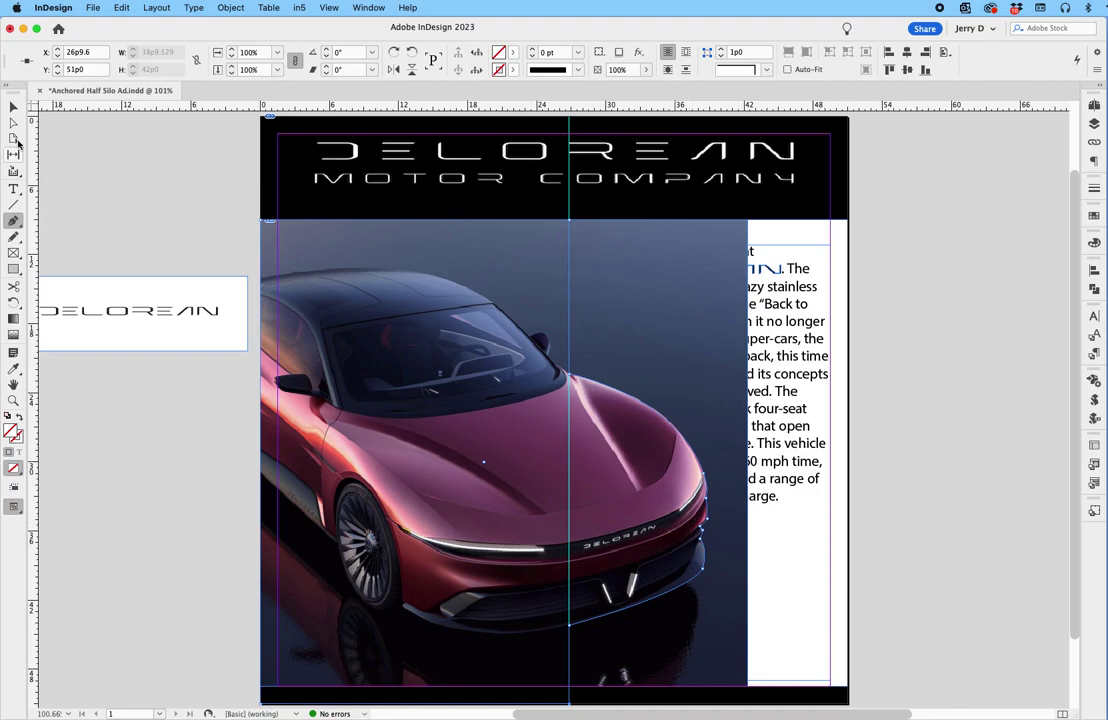
click(13, 107)
click(497, 453)
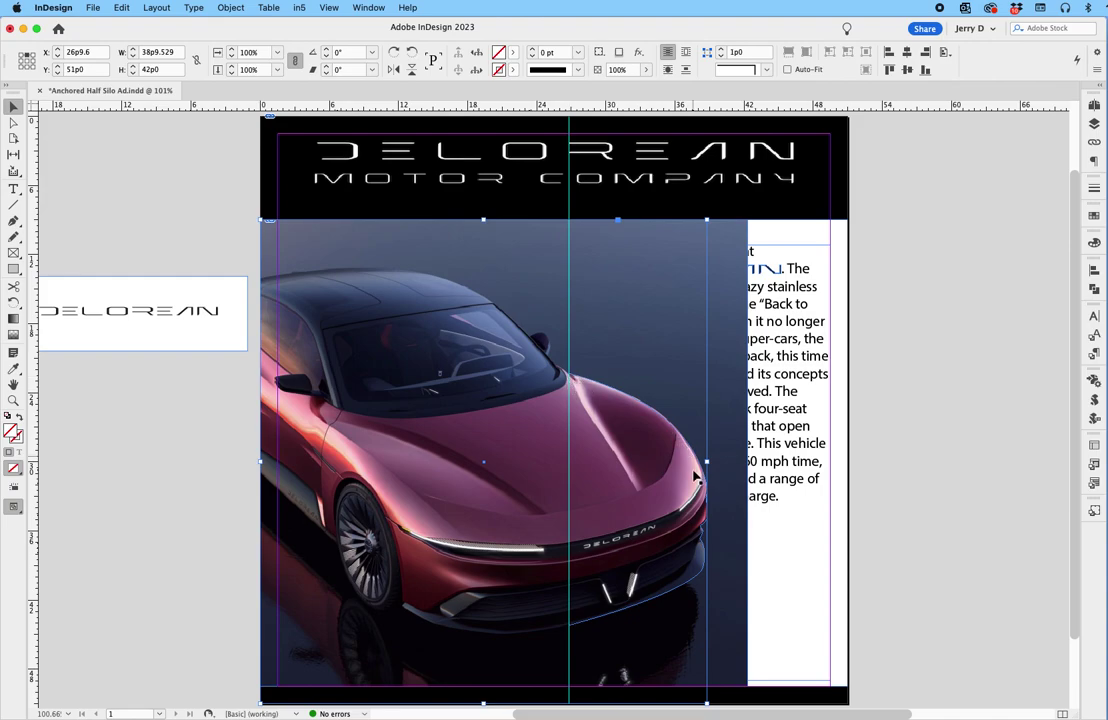
click(231, 8)
mouse_move(271, 332)
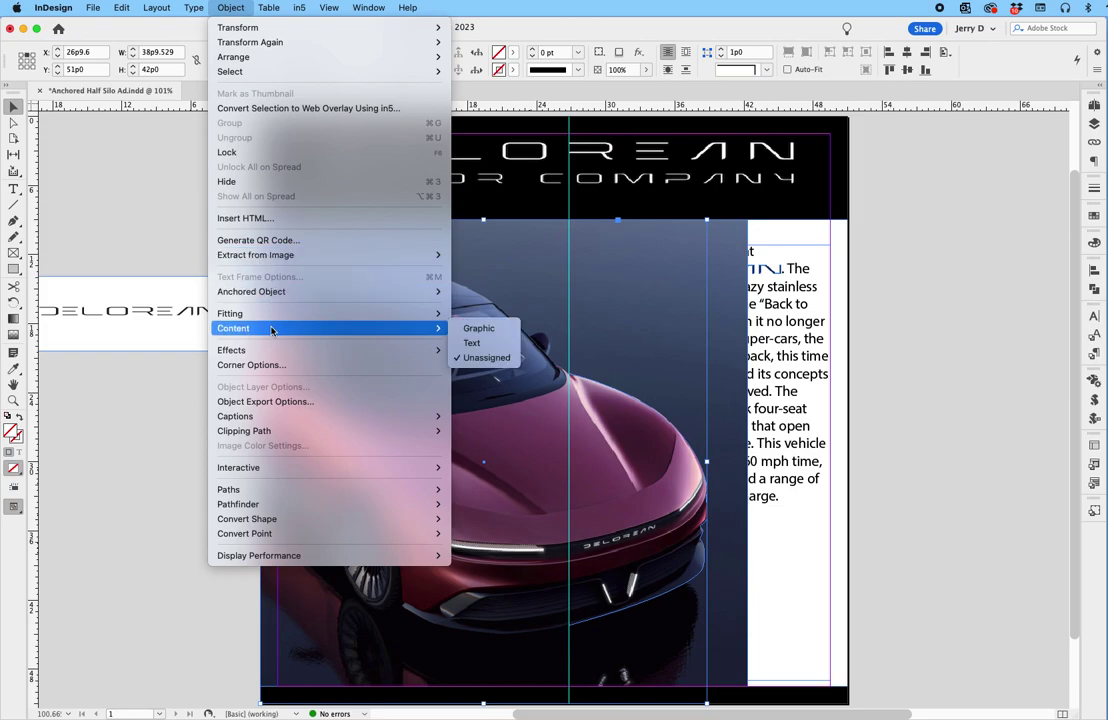
click(475, 329)
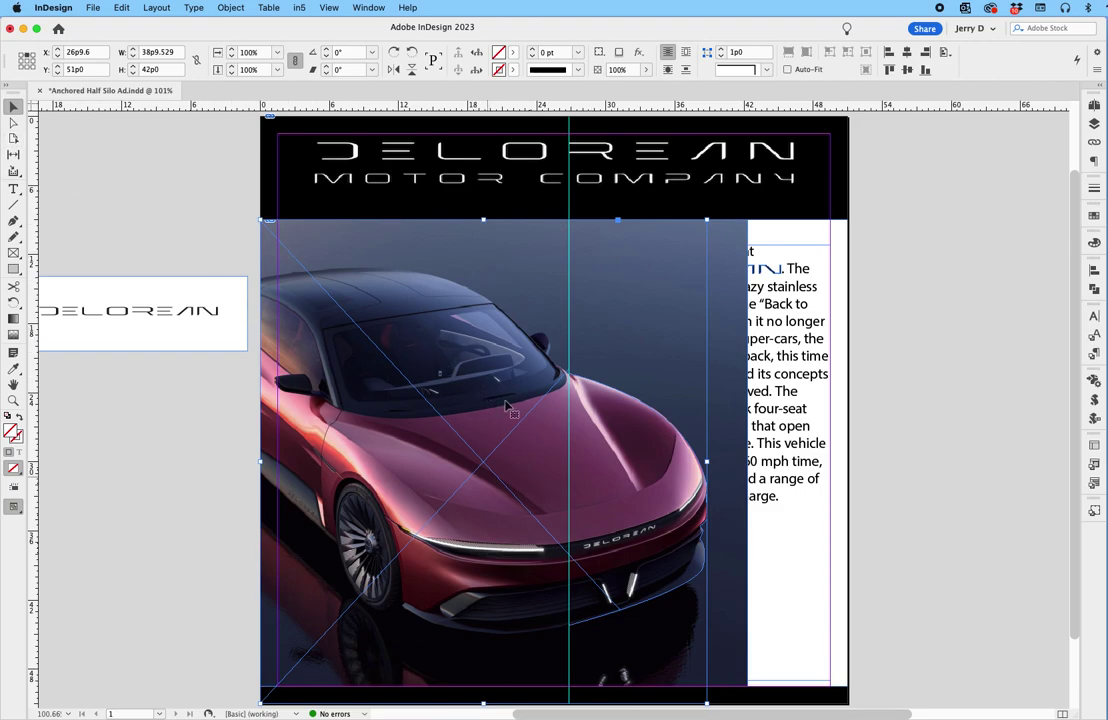
Cut the car image out of its rectangular frame and delete the emptied frame
click(12, 123)
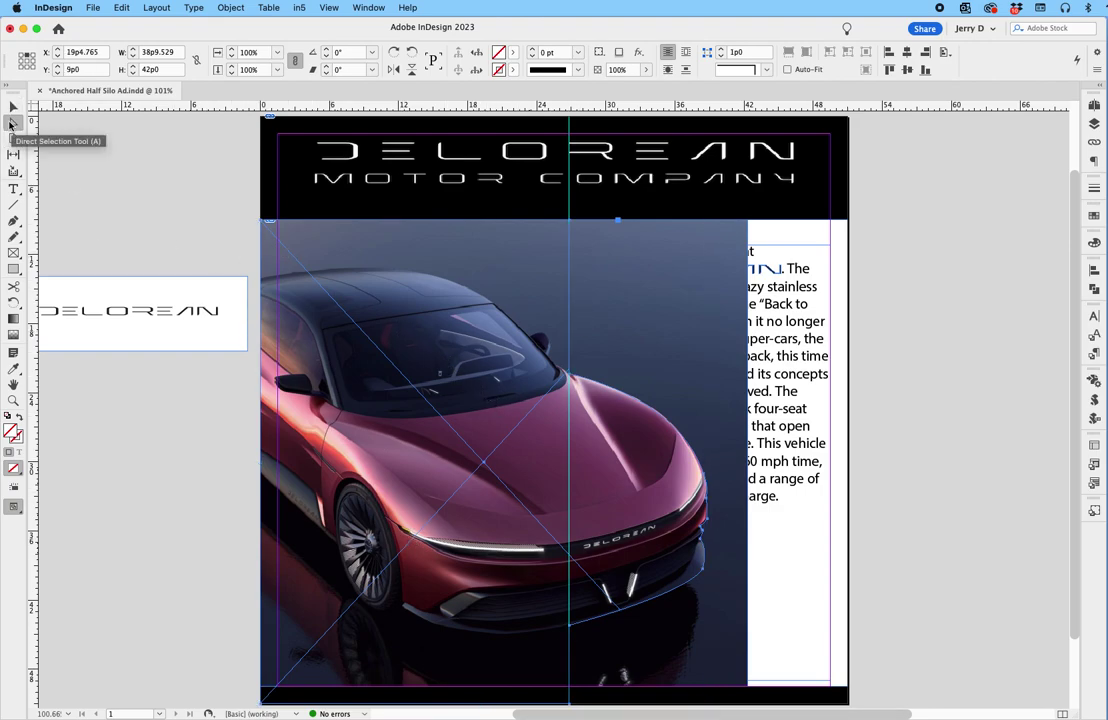
click(621, 316)
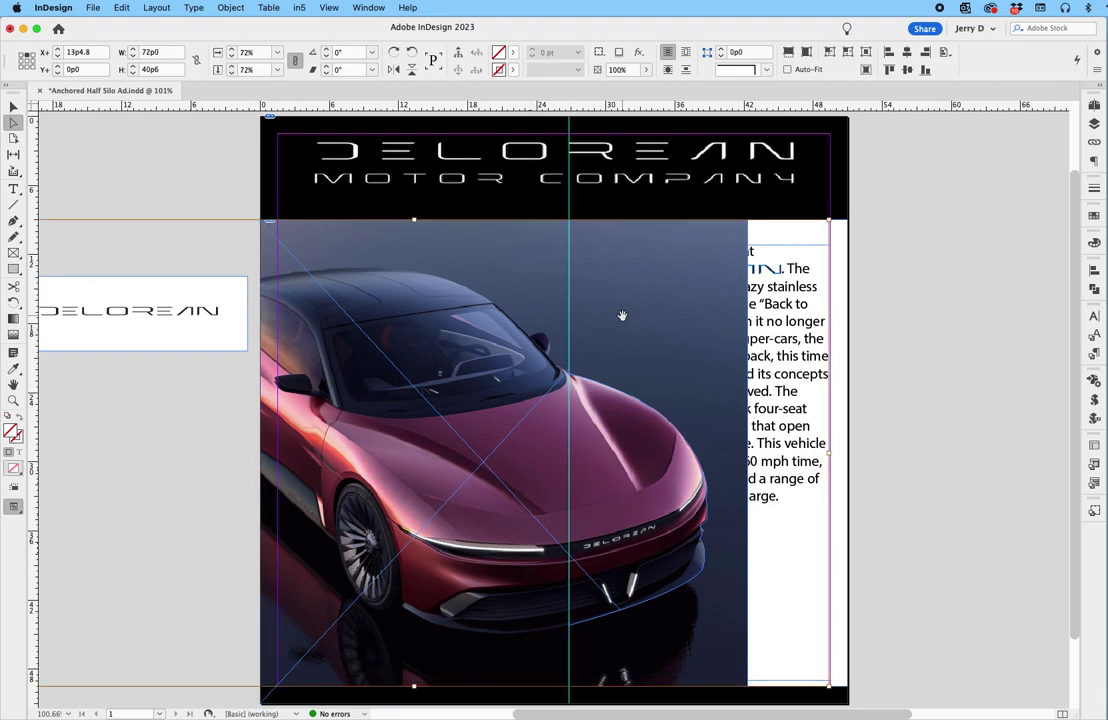
key(Delete)
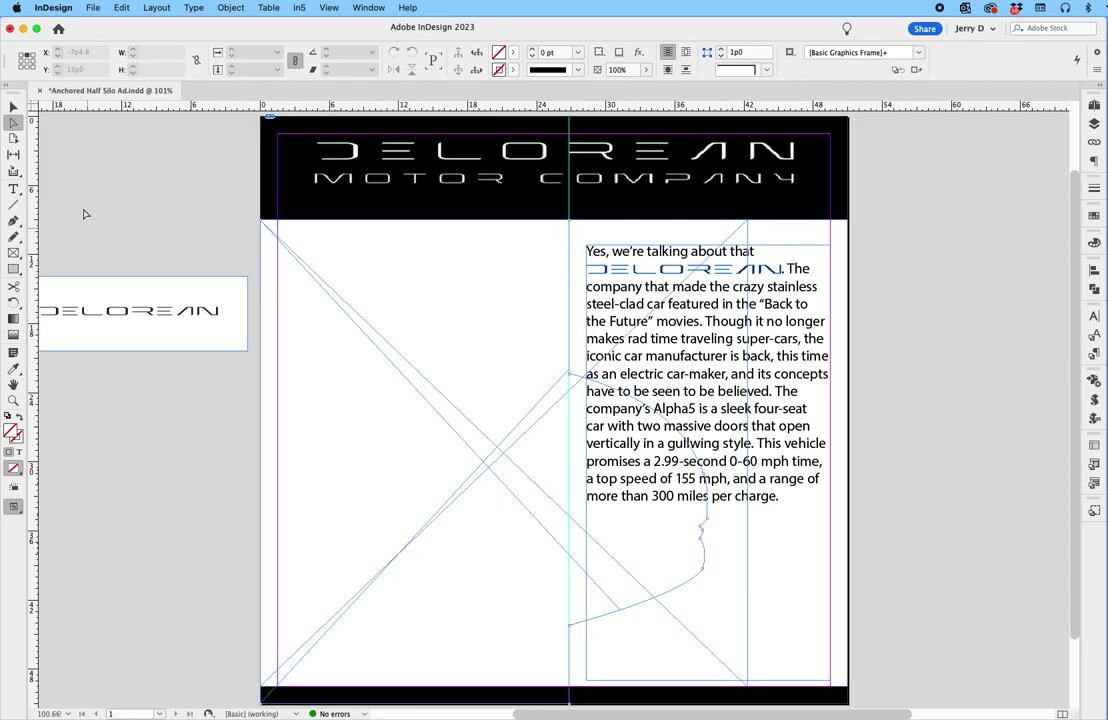
click(14, 106)
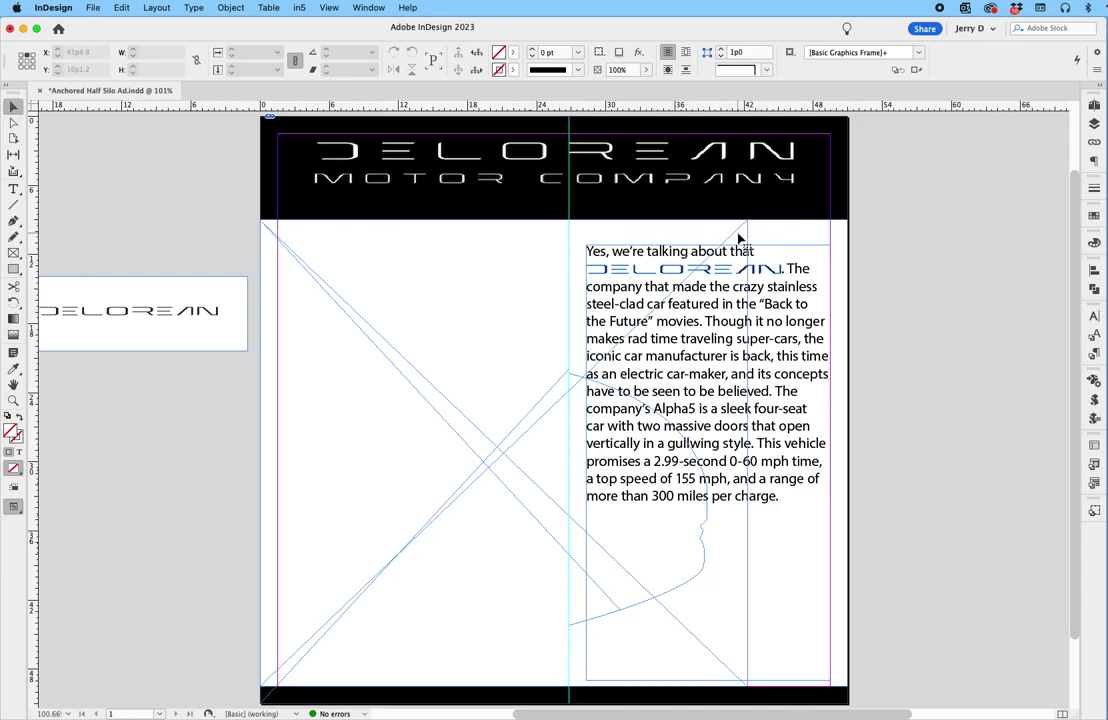
click(740, 238)
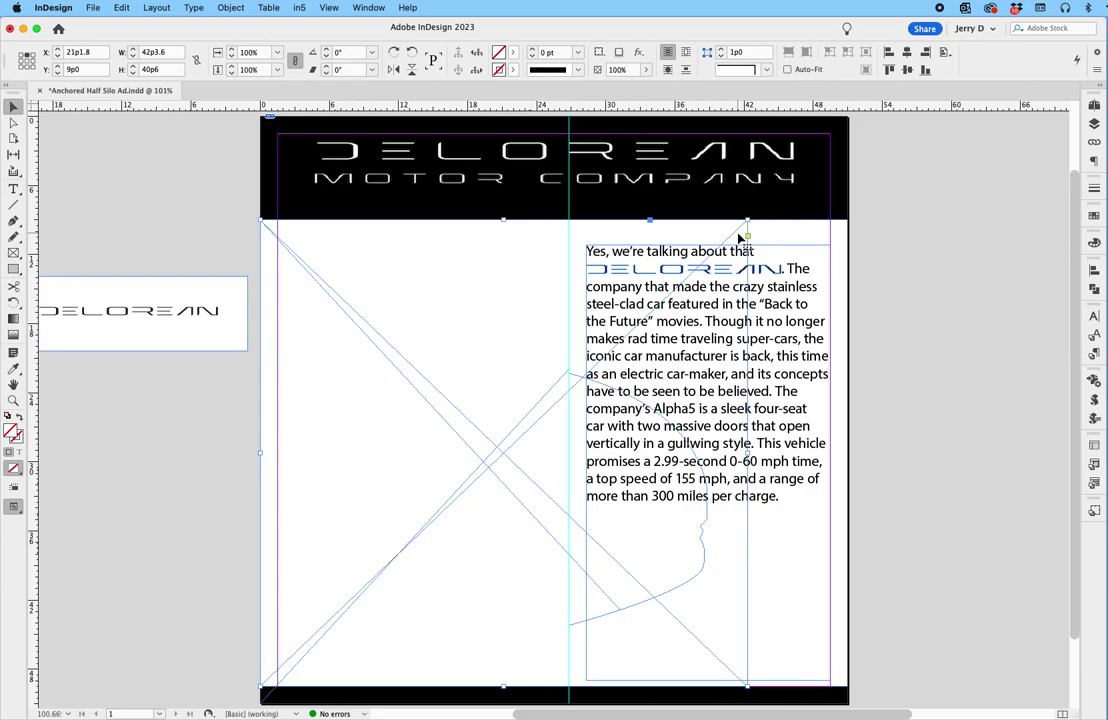
click(740, 238)
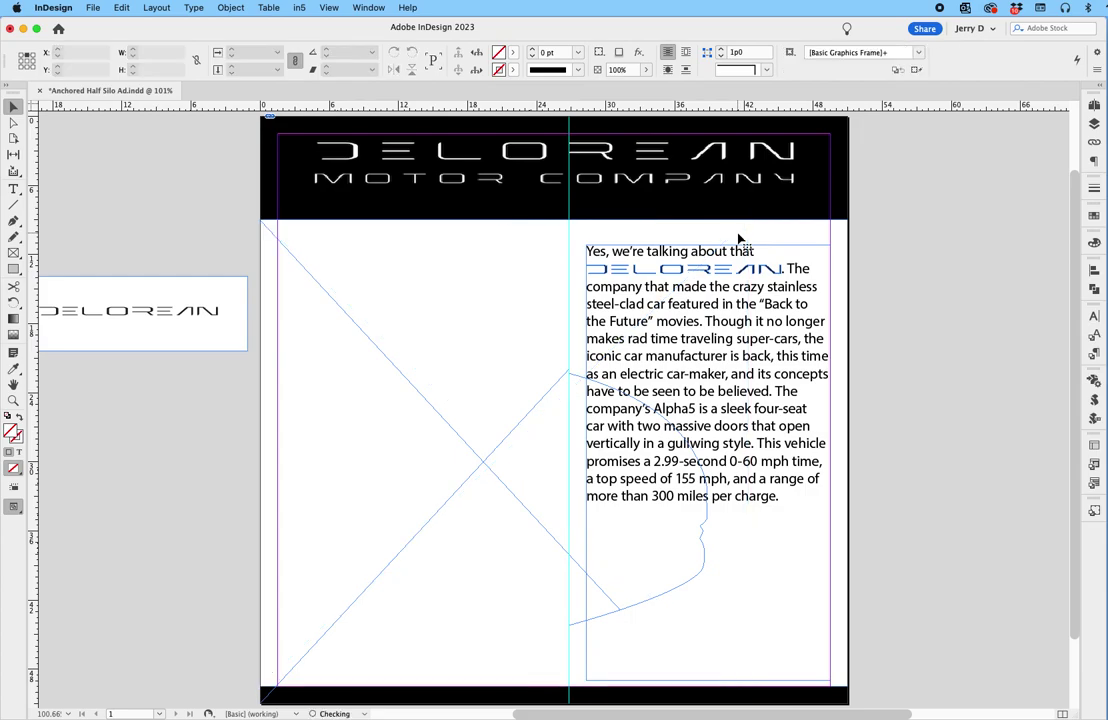
Paste the car image into the traced half-silhouette frame and deselect it
click(497, 344)
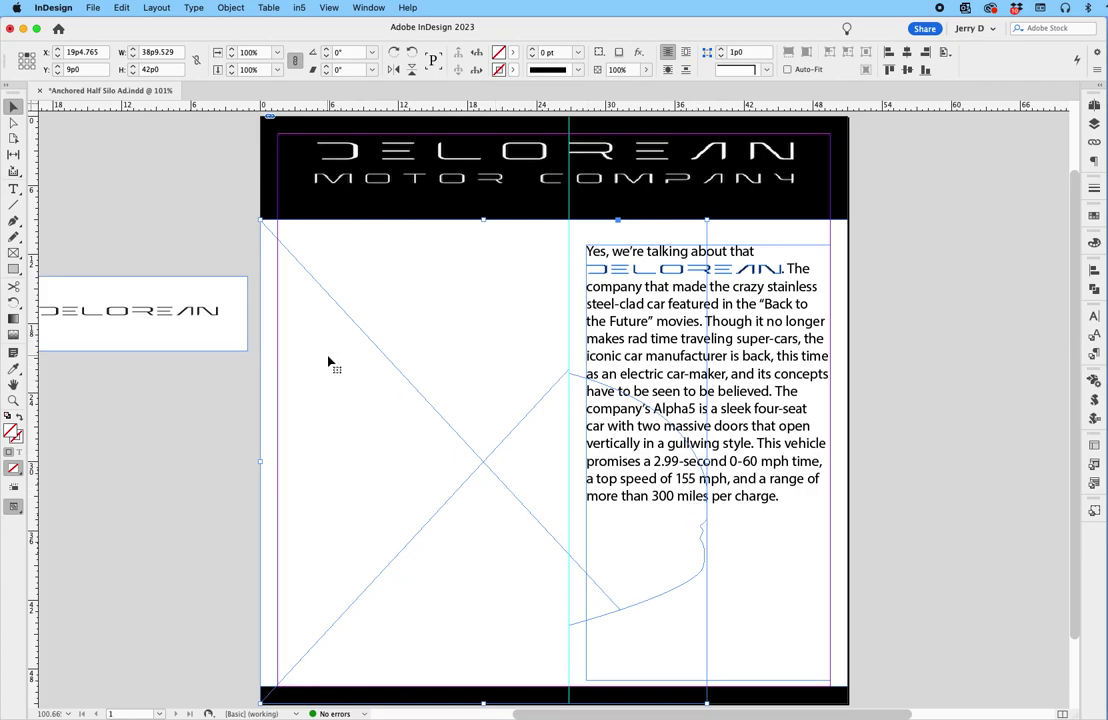
click(121, 8)
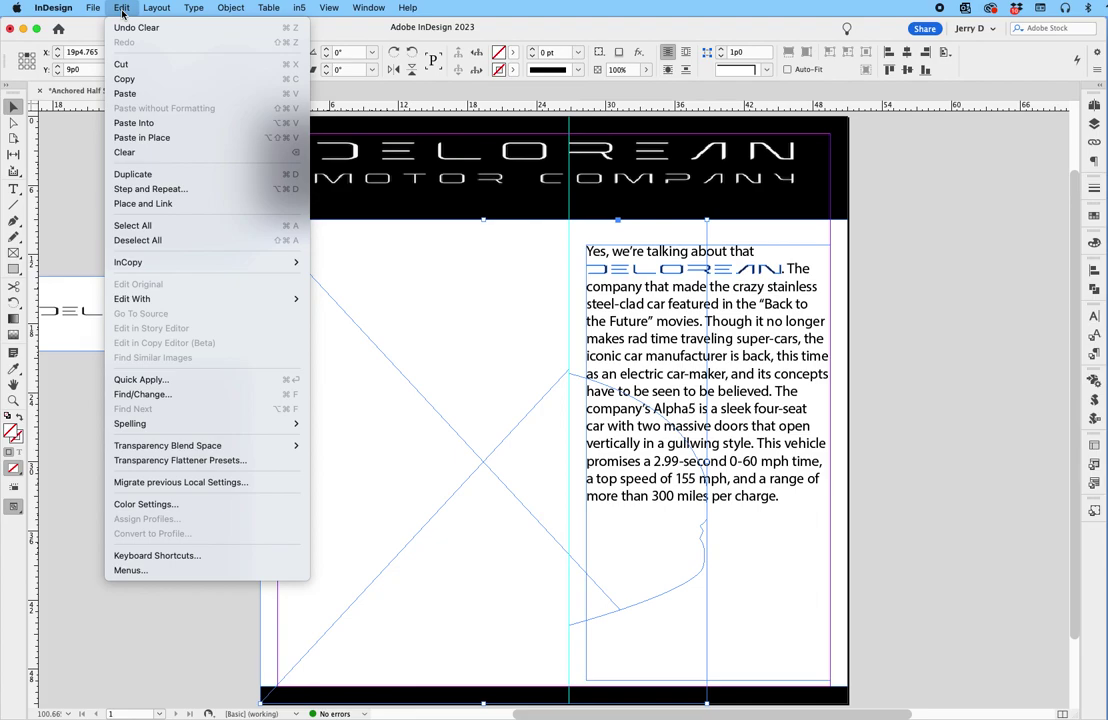
click(141, 124)
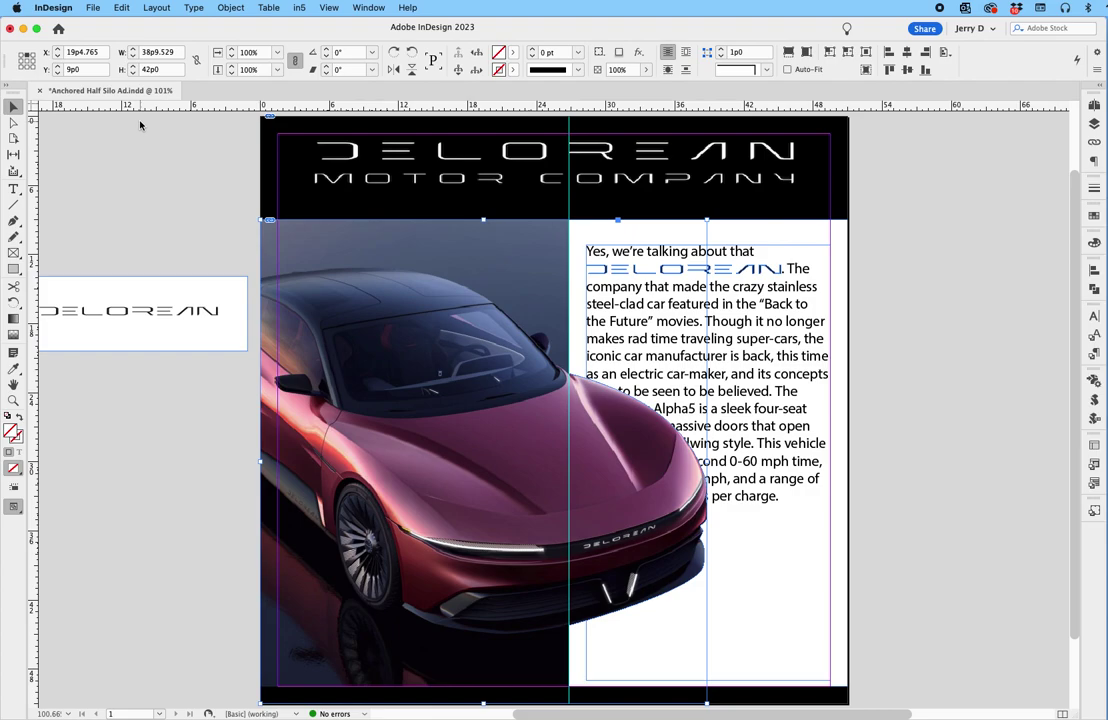
click(166, 188)
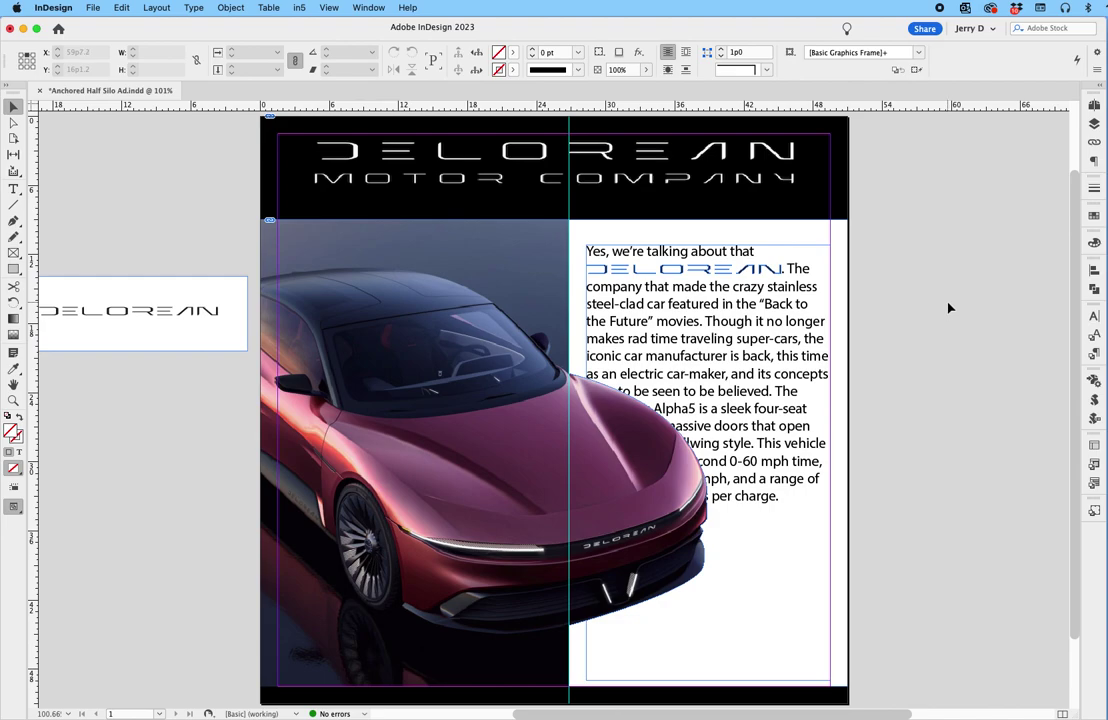
Wrap the text around the car's object shape with the contour type Same as Clipping
click(527, 366)
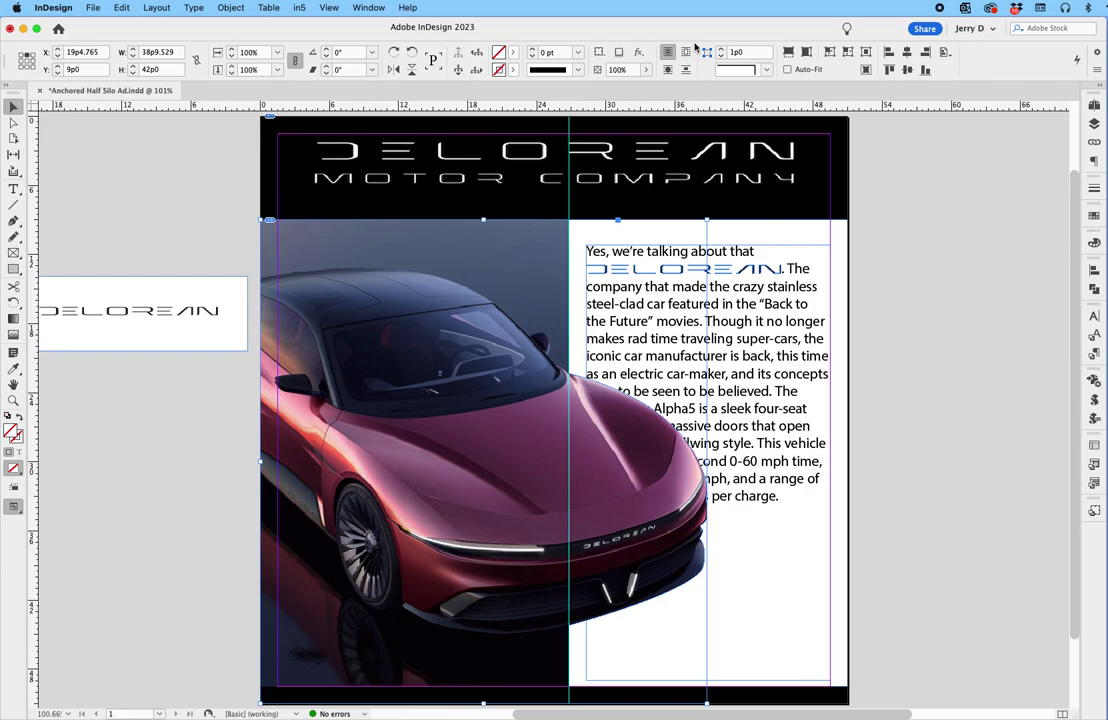
key(super+alt+w)
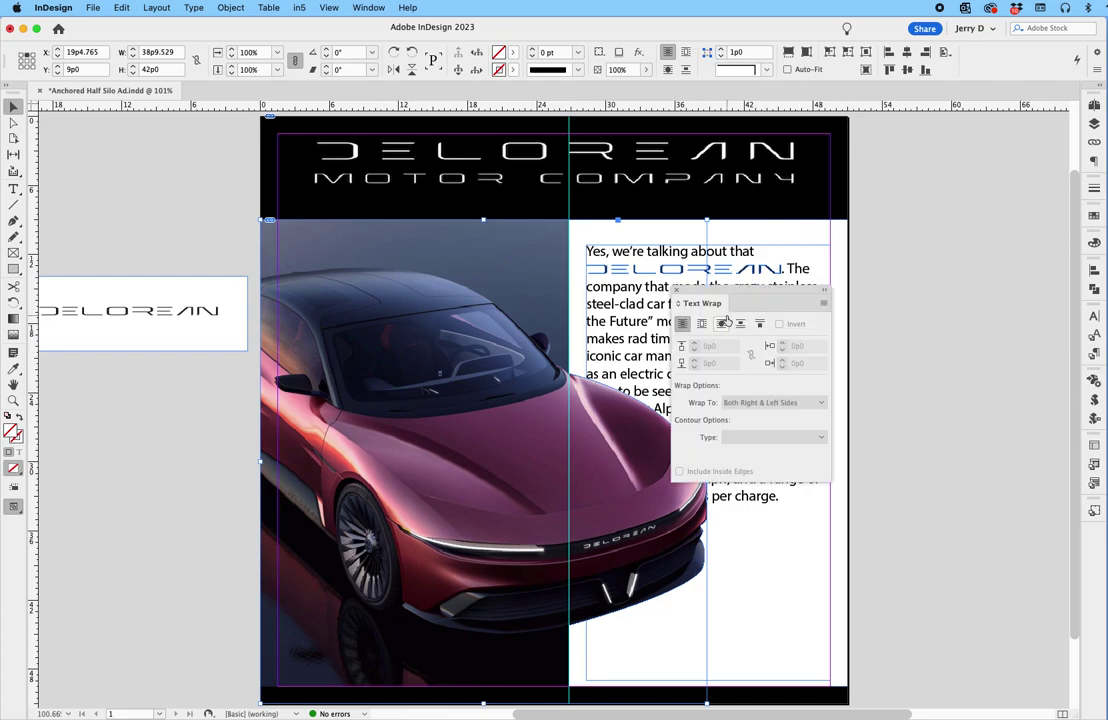
drag(754, 303, 901, 148)
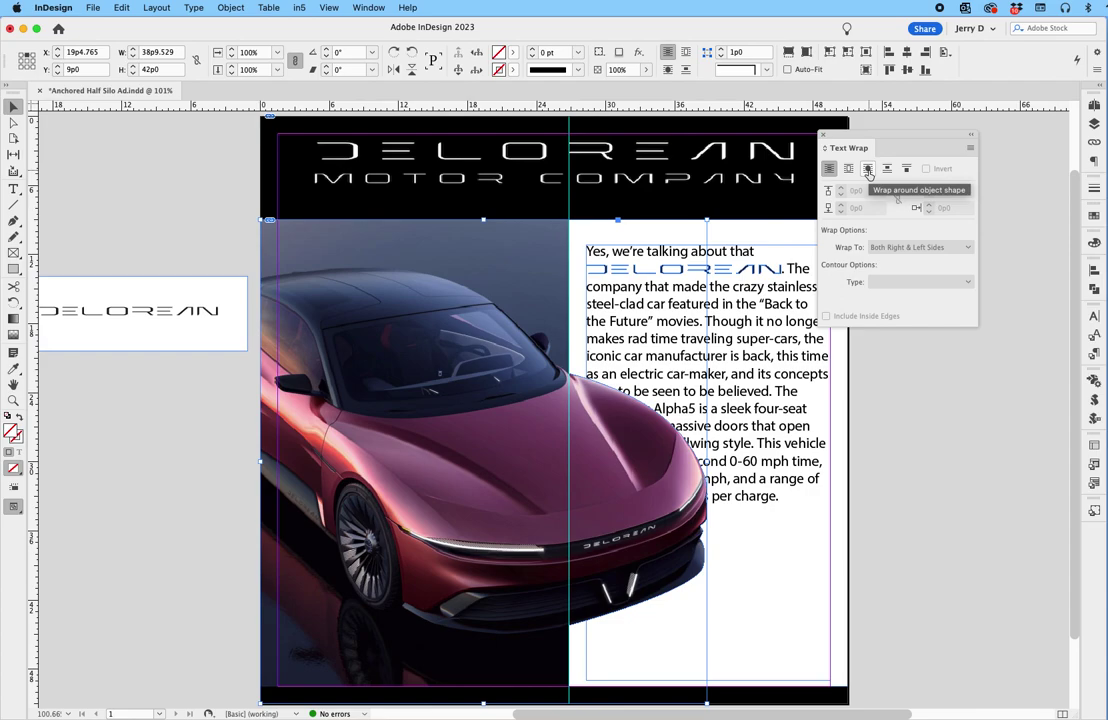
click(868, 169)
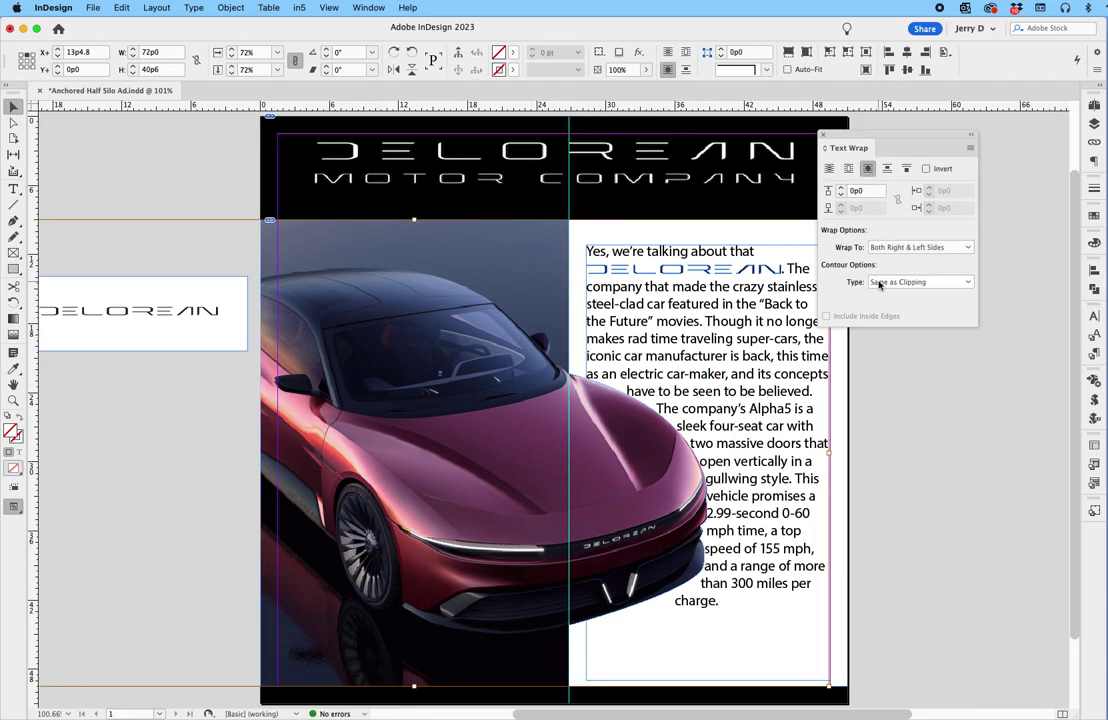
click(967, 283)
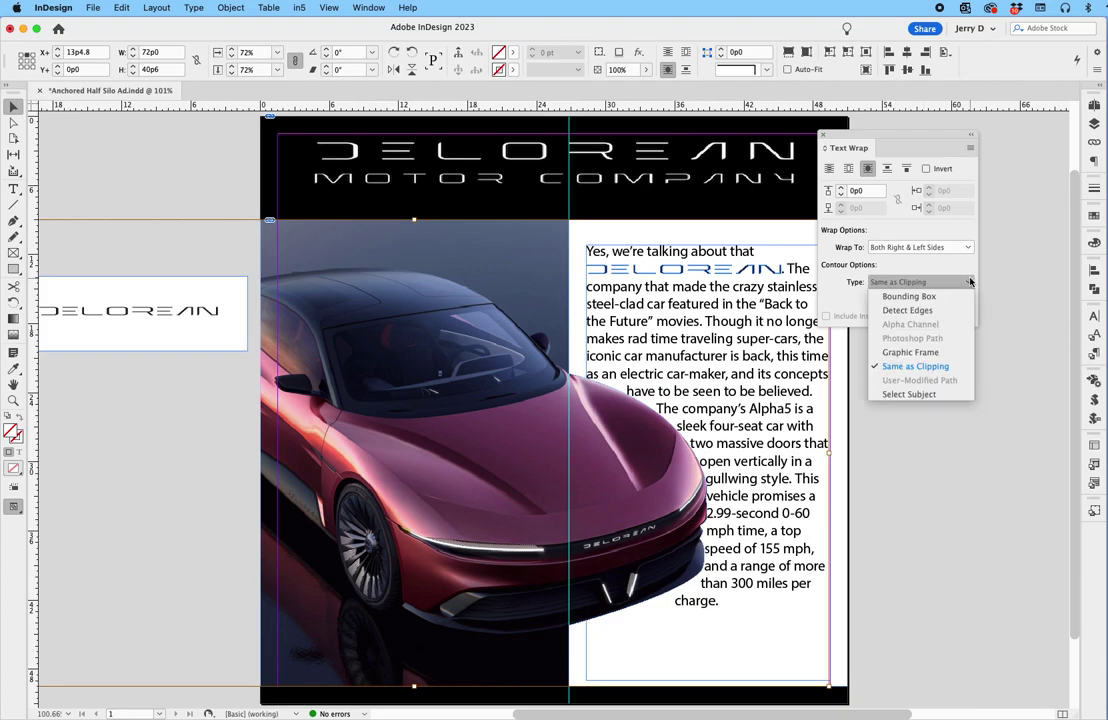
click(915, 366)
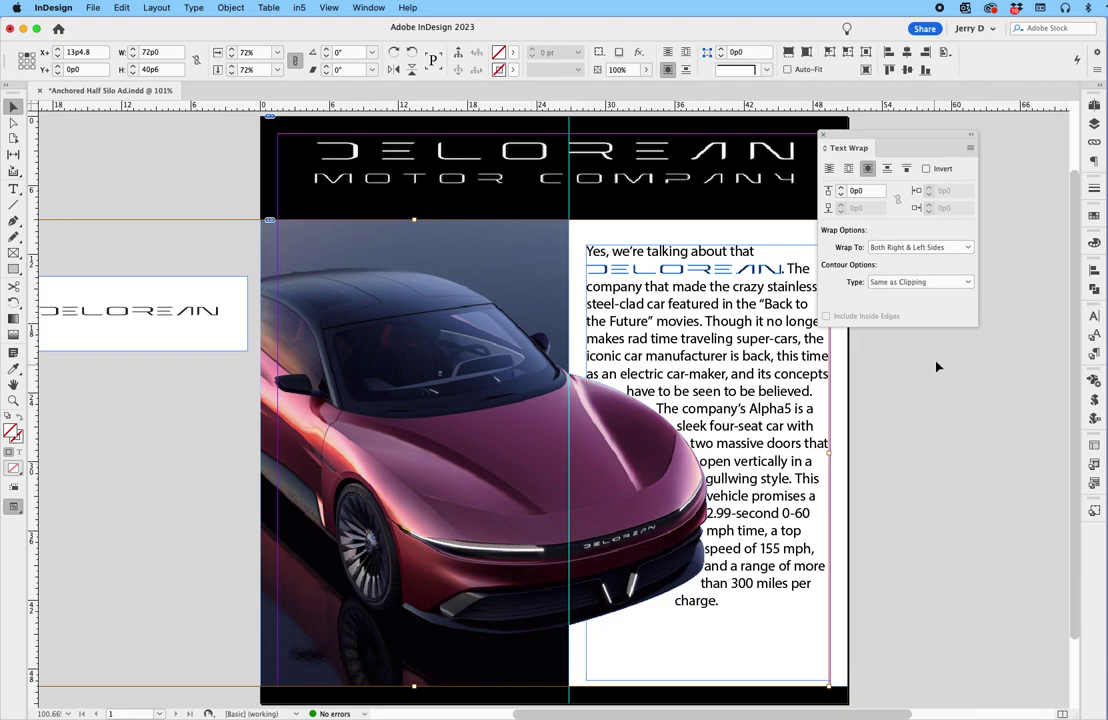
Set the car's text wrap offset to 0p9, close the wrap settings and deselect the image
click(842, 196)
text(p9)
key(Tab)
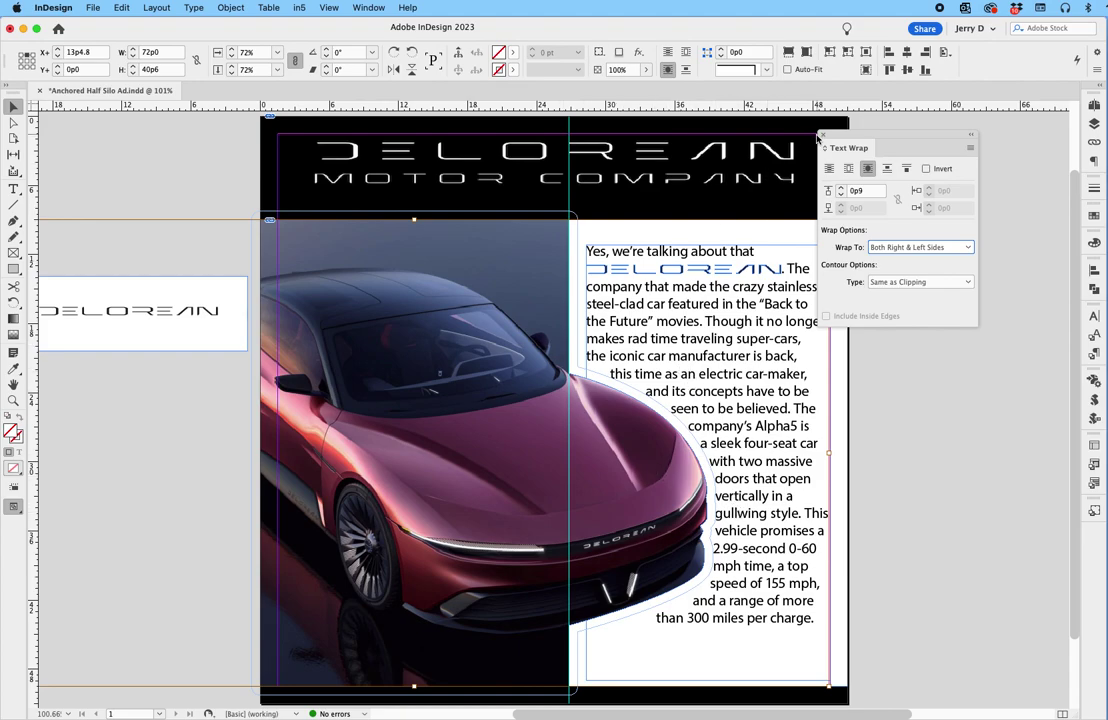
click(822, 134)
click(958, 260)
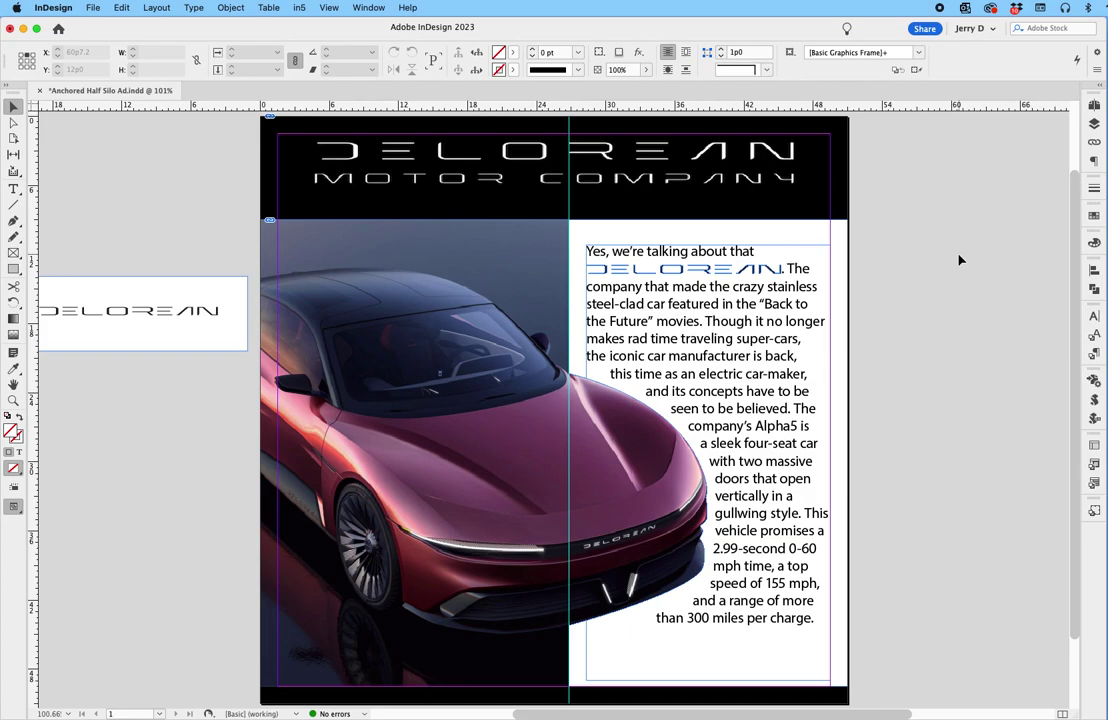
Preview the finished ad without guides and frame edges
key(w)
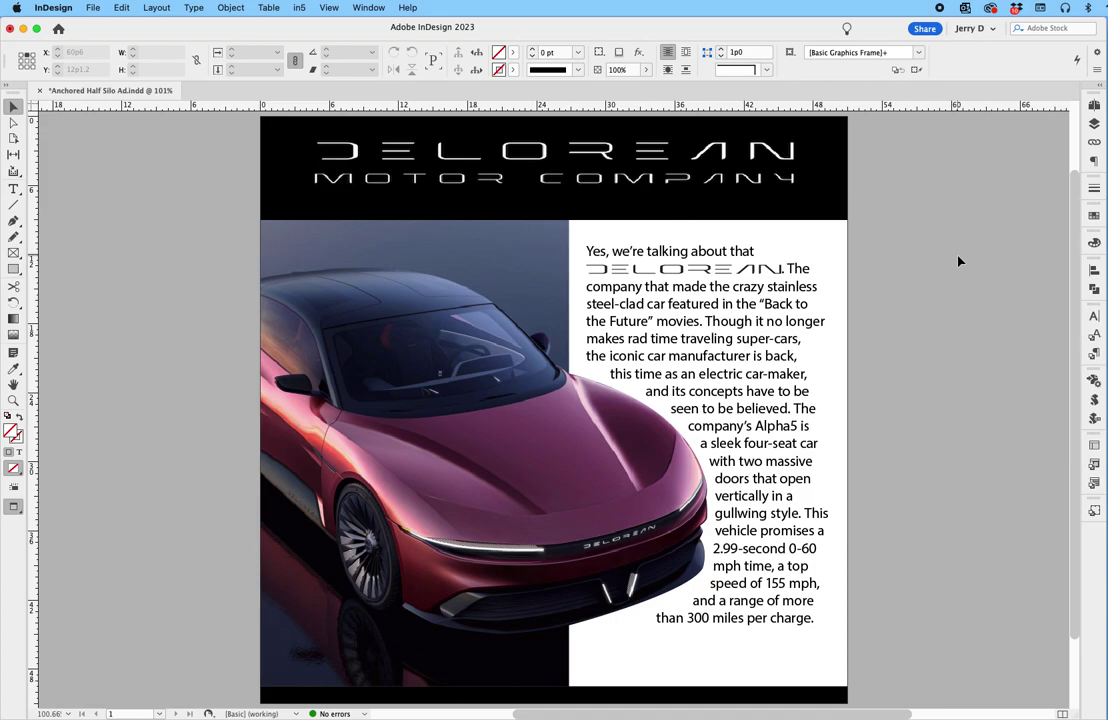
key(w)
key(w)
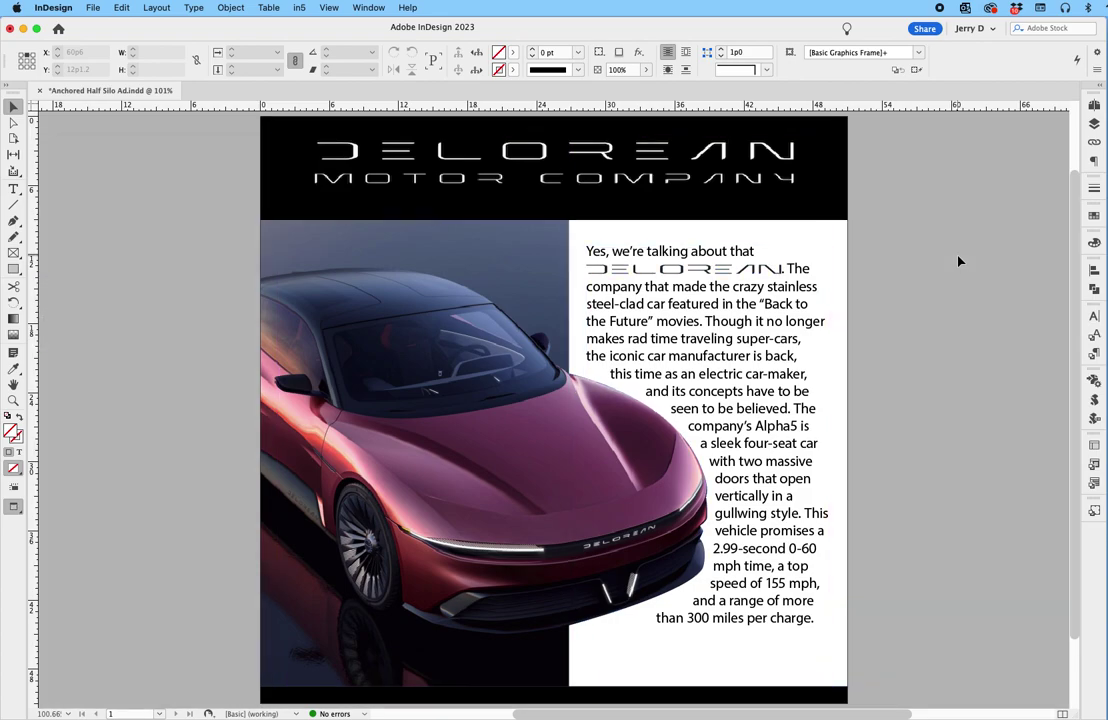